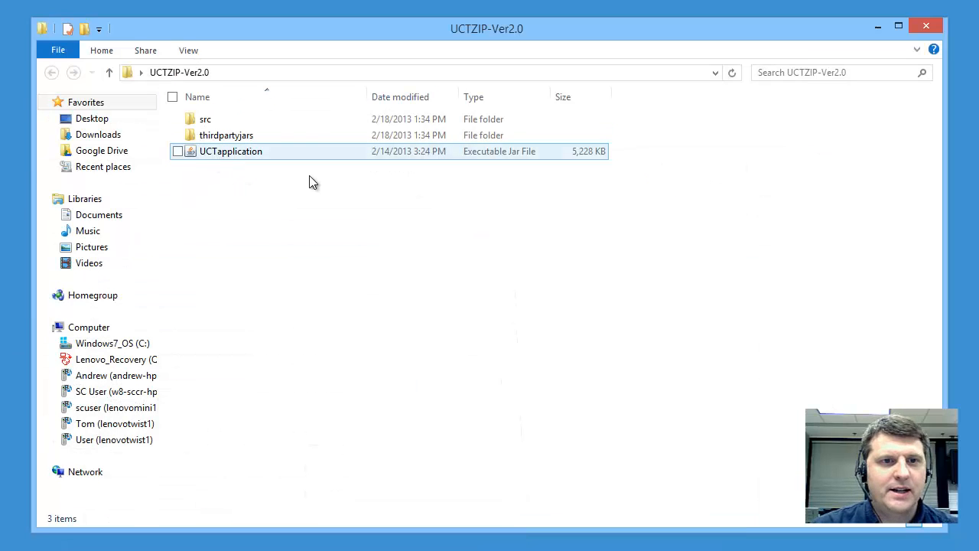
Step: Launch UCTapplication, set a new protection password, and dismiss the Welcome notice
left_click(228, 156)
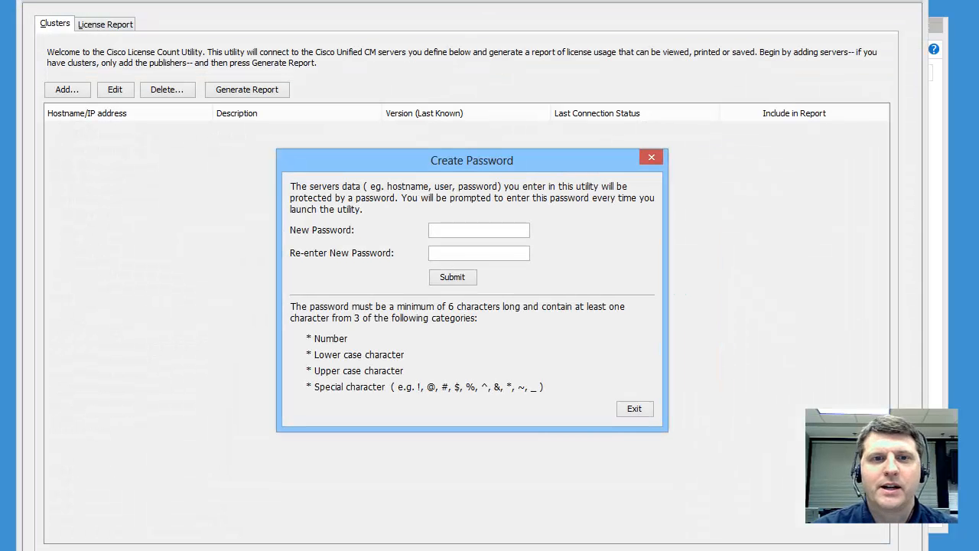
type("********")
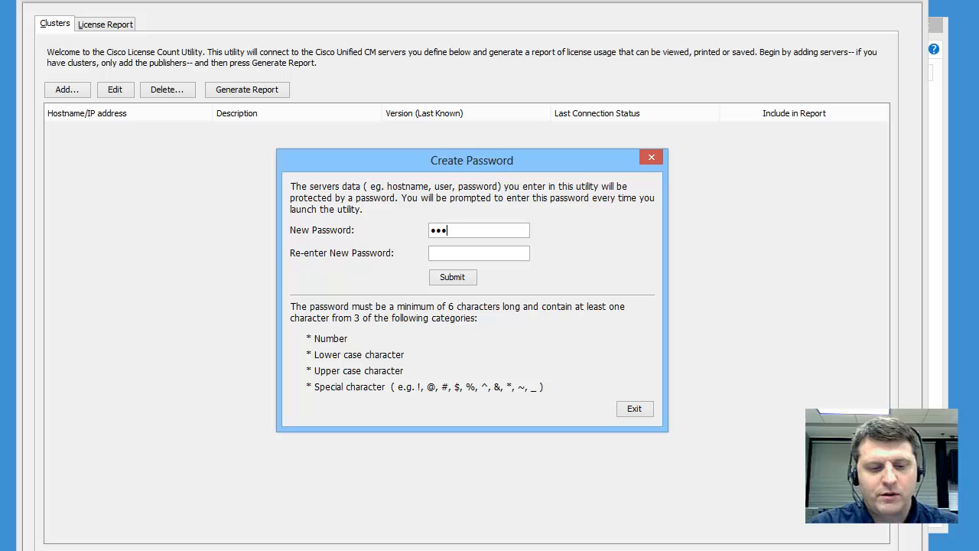
type("********")
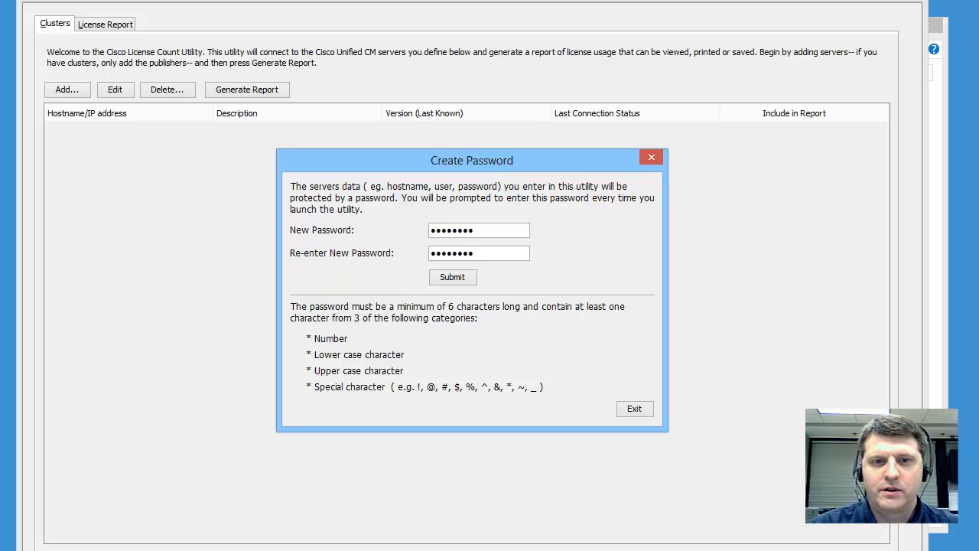
left_click(454, 277)
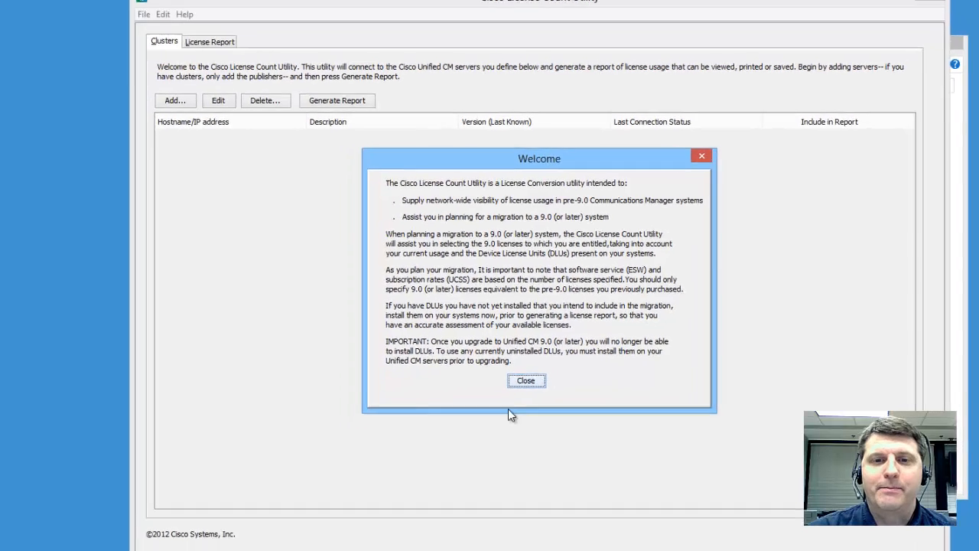
left_click(566, 370)
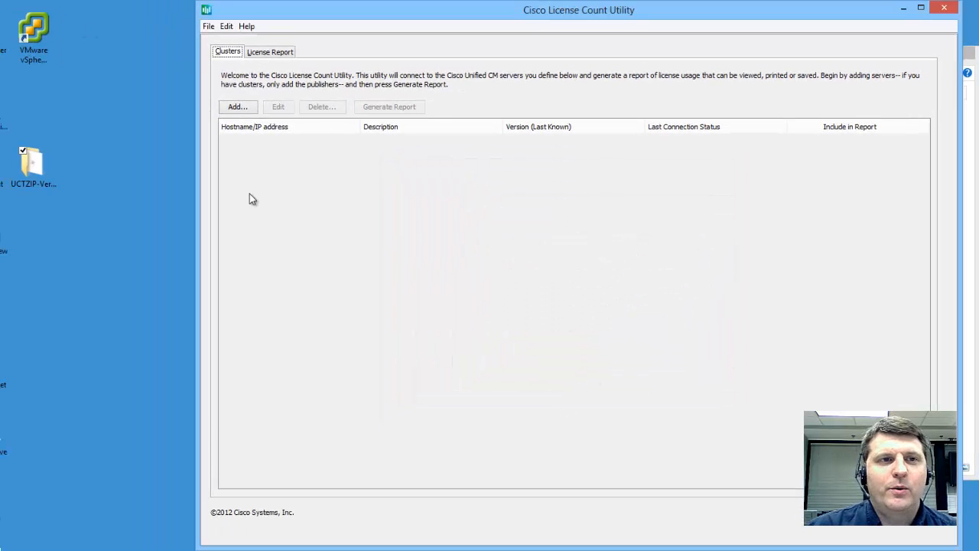
Step: Add server 192.168.50.80 with description CUCM and its login credentials, test the connection, and save it
left_click(237, 110)
type("192")
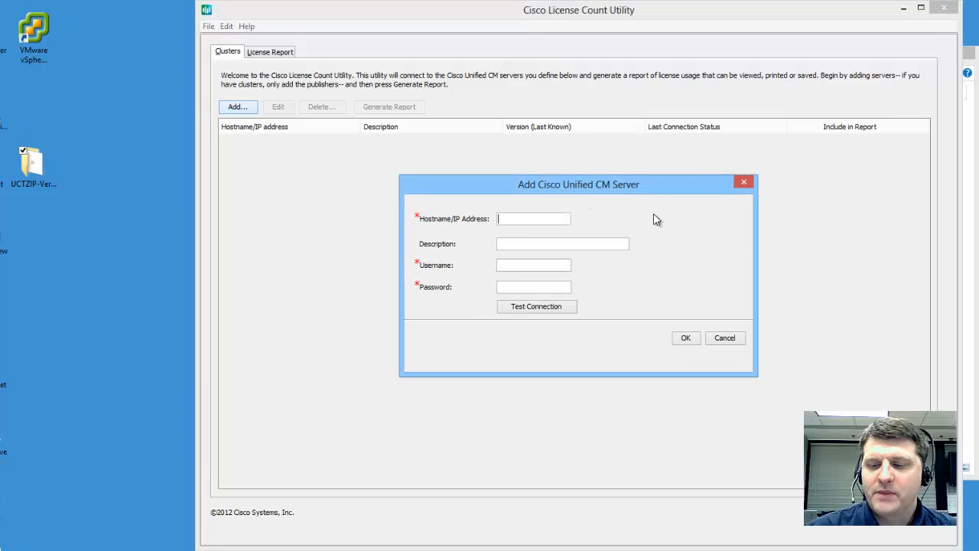
type(".168")
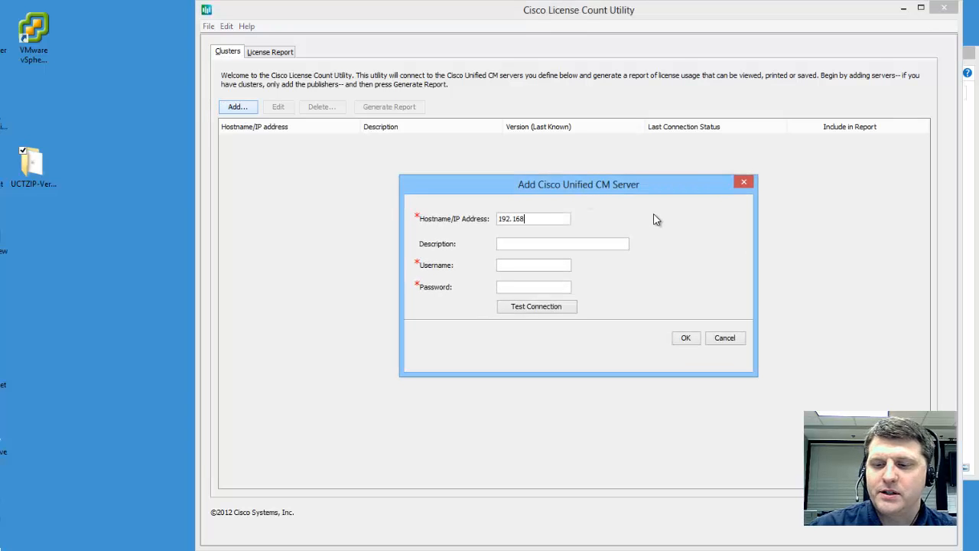
type(".5")
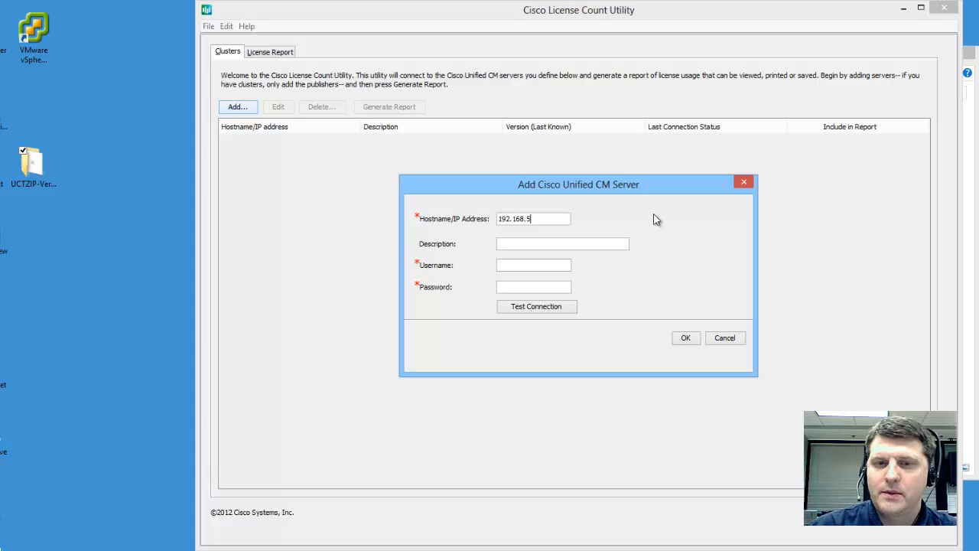
type("0.8CUCM")
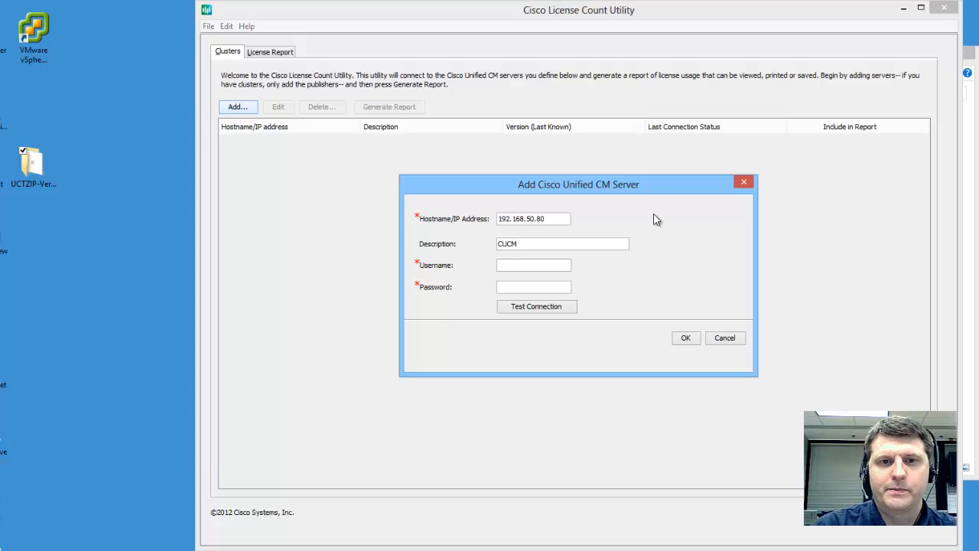
type("cisco")
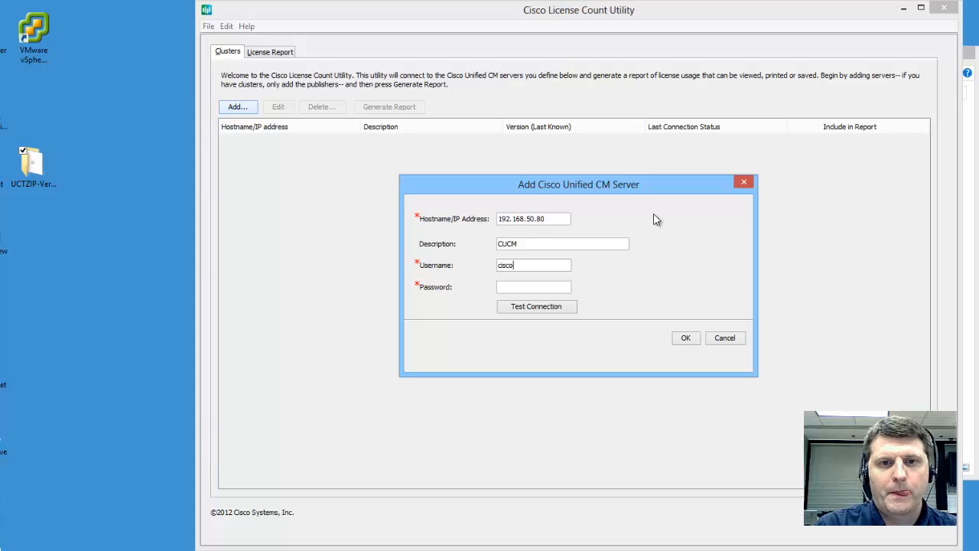
type("cisco123")
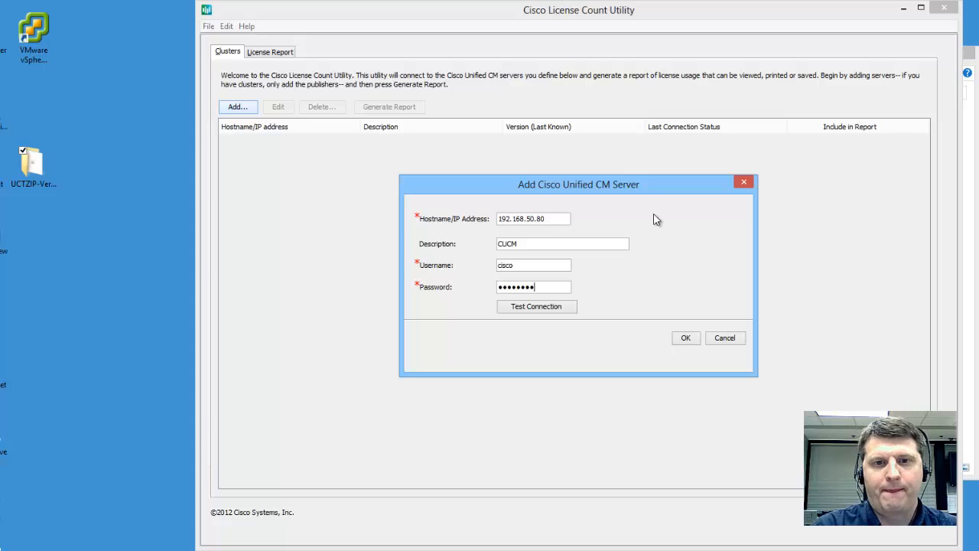
left_click(562, 306)
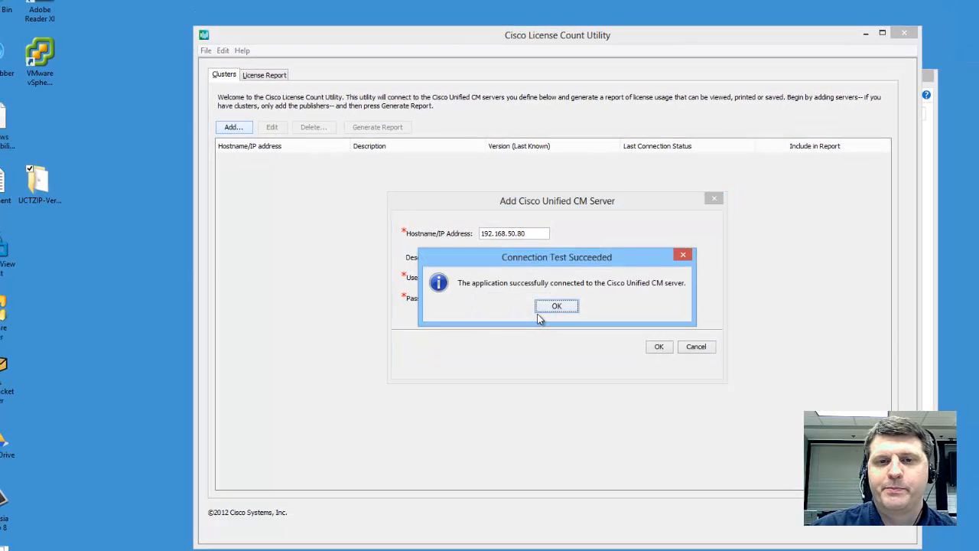
left_click(572, 307)
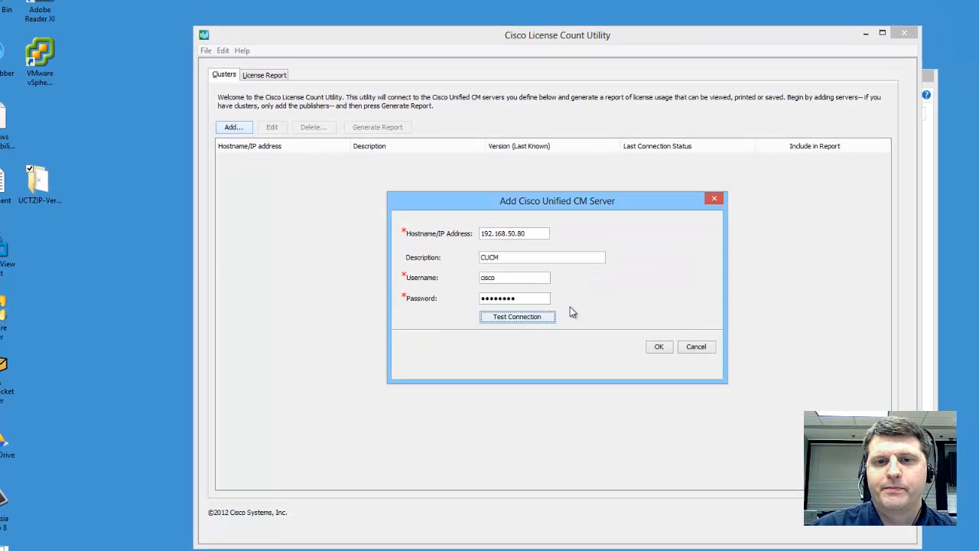
left_click(659, 348)
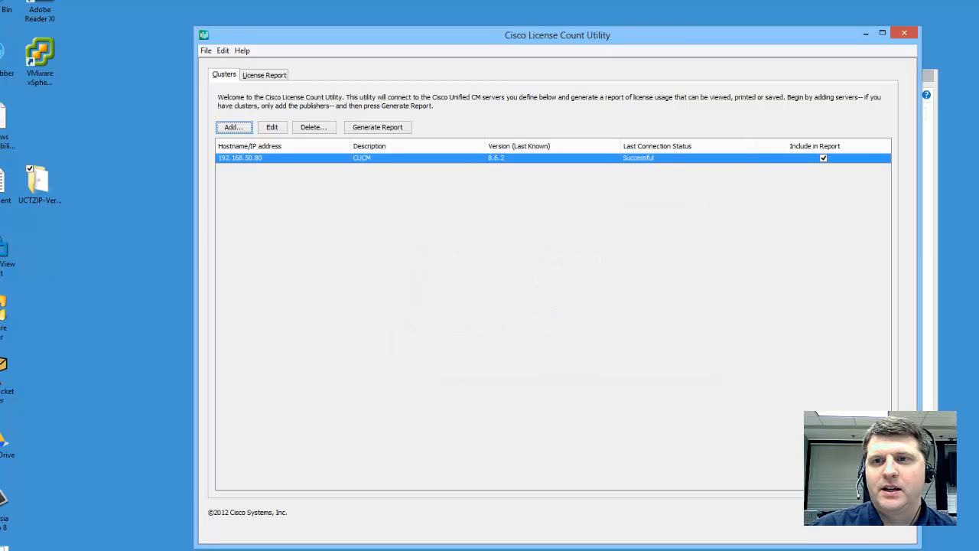
Step: Add second server 10.128.60.60 described as cucm8a, verify its connection, and save it
left_click(274, 128)
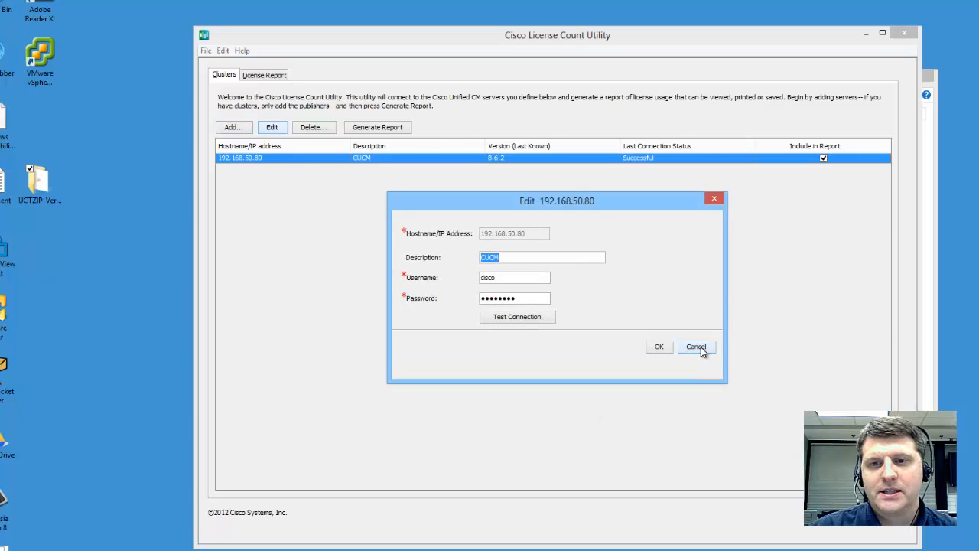
left_click(700, 348)
left_click(237, 130)
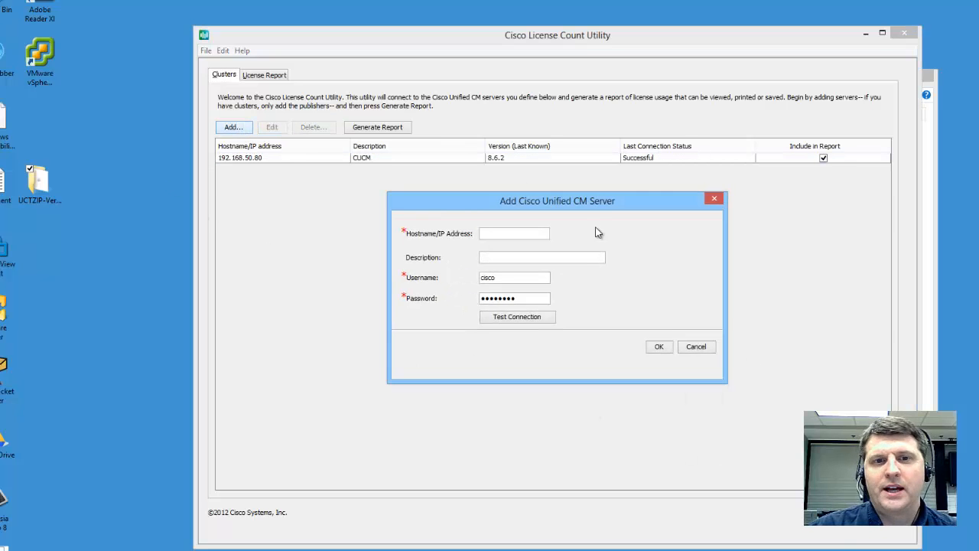
type("10")
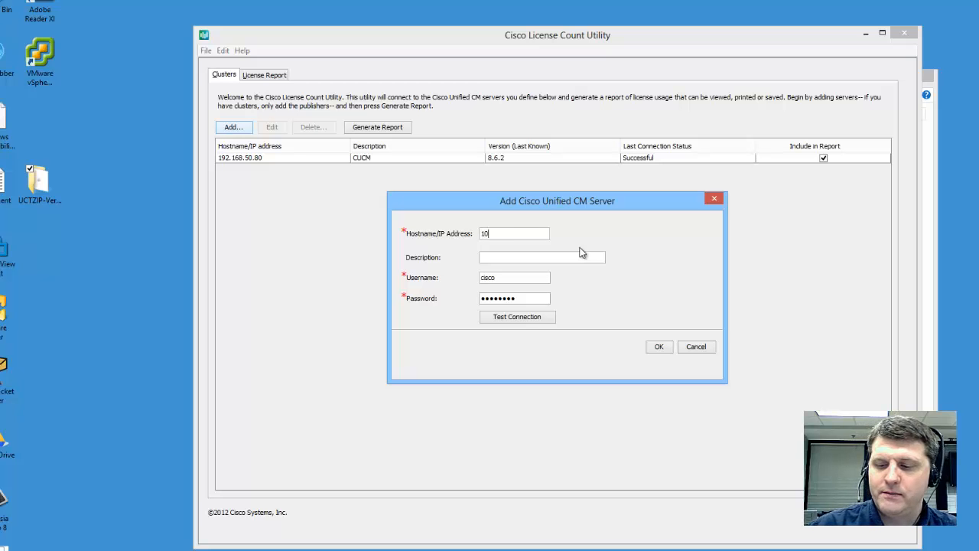
type(".128.60.60")
key("Tab")
type("cucm8a")
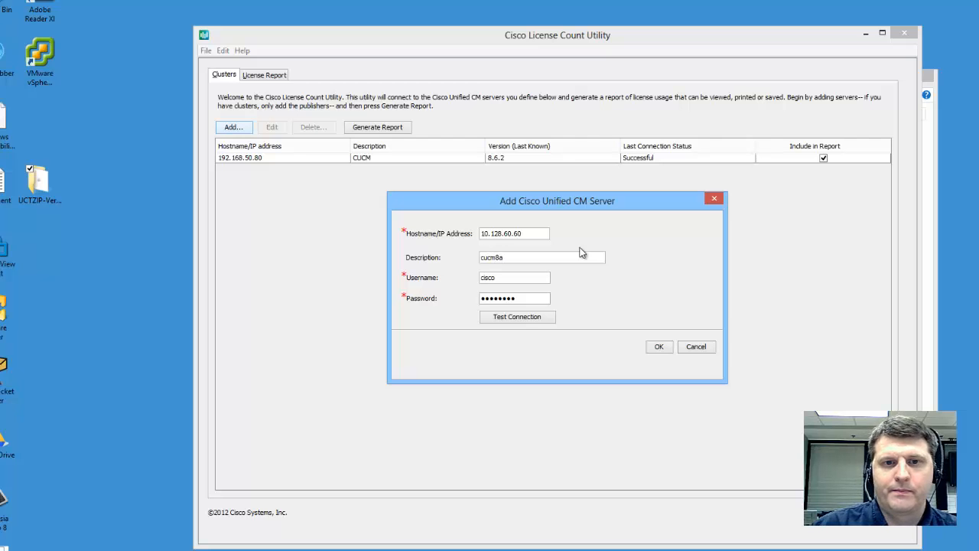
left_click(539, 317)
left_click(572, 312)
left_click(656, 351)
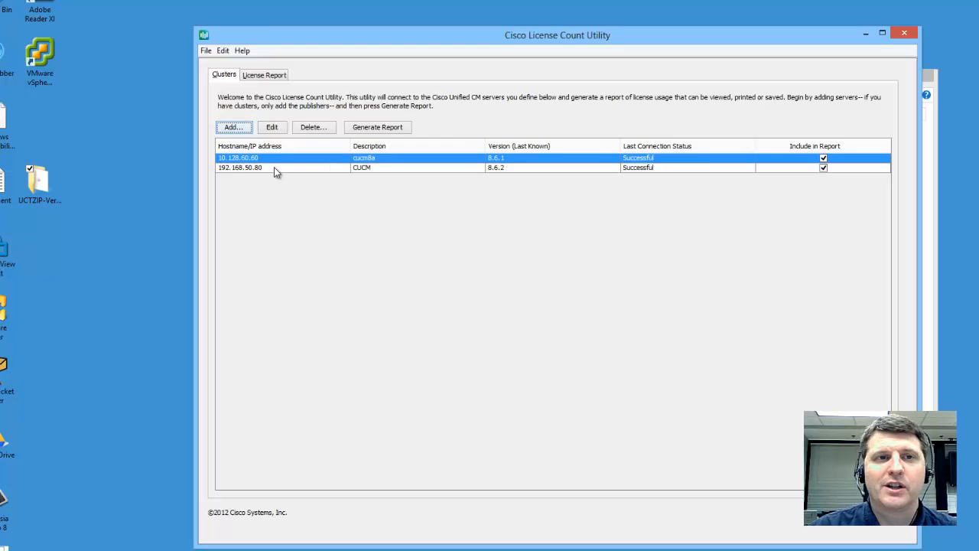
Step: Generate the license report for both servers and acknowledge the uninstalled DLUs notice
left_click(381, 132)
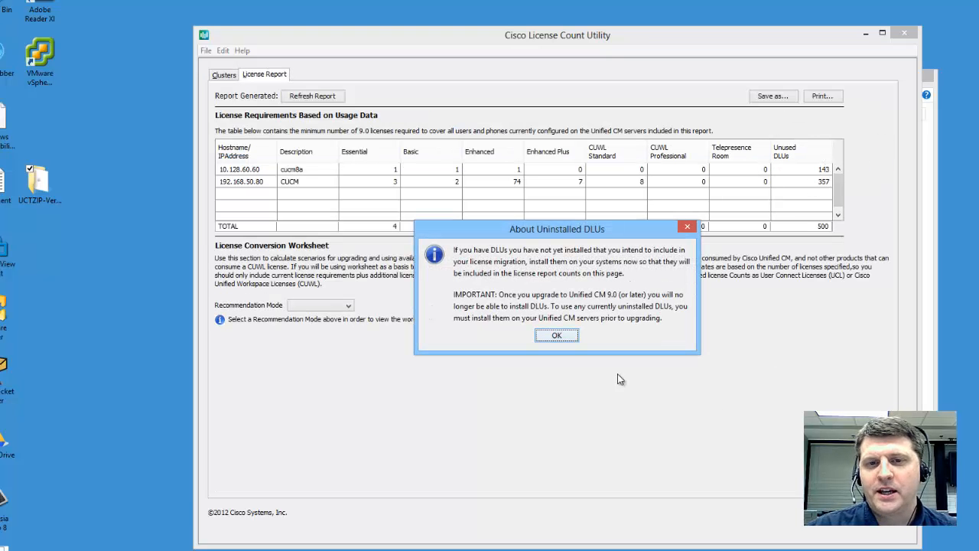
left_click(556, 337)
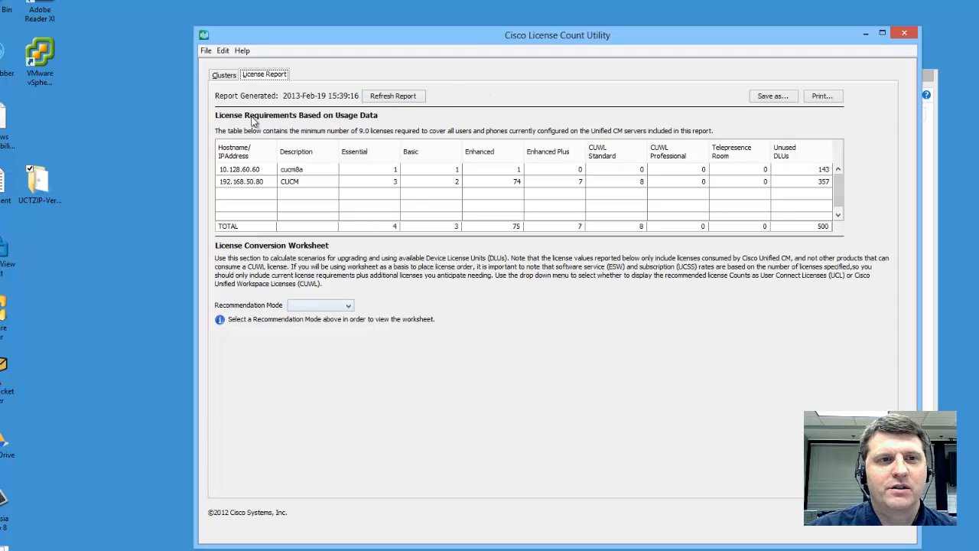
Step: Exclude 10.128.60.60 from the report and regenerate it for 192.168.50.80 only
left_click(224, 76)
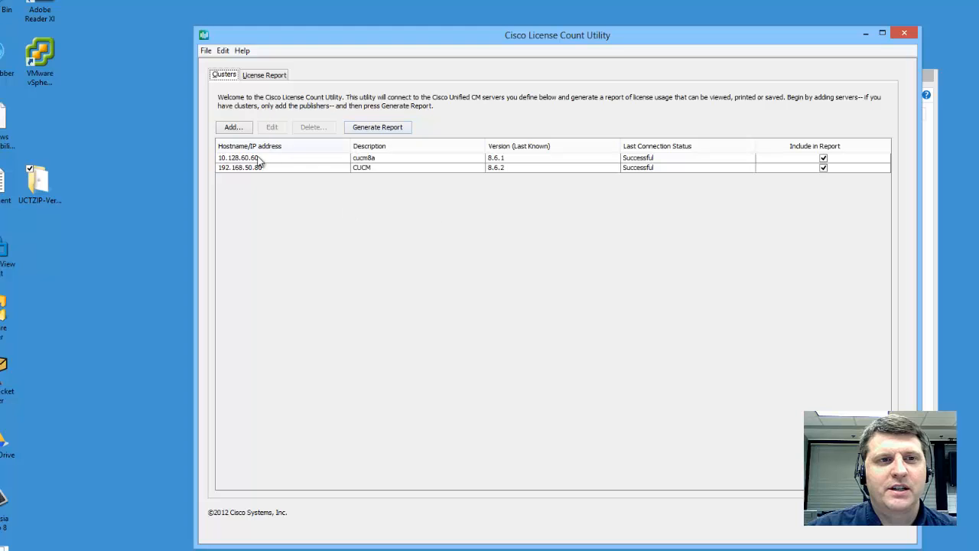
left_click(823, 158)
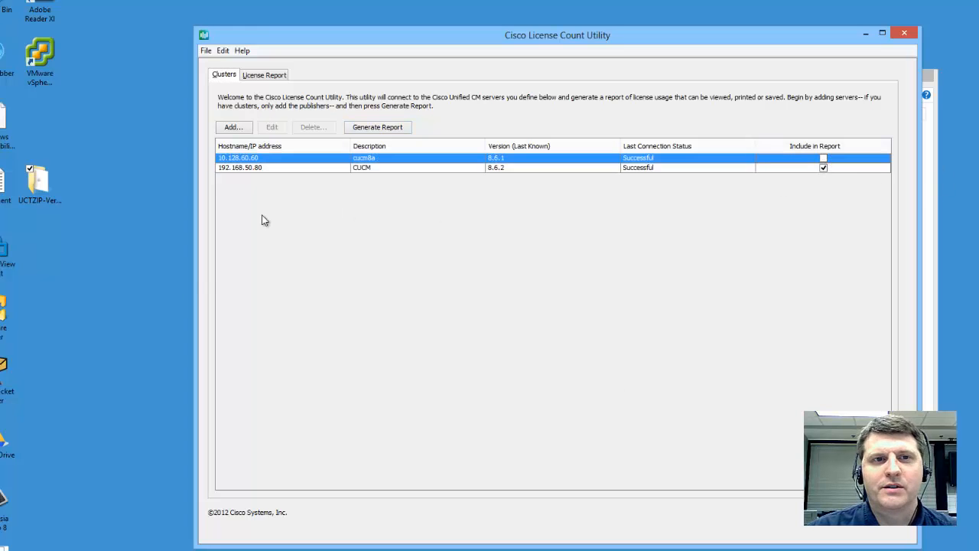
left_click(388, 127)
left_click(273, 76)
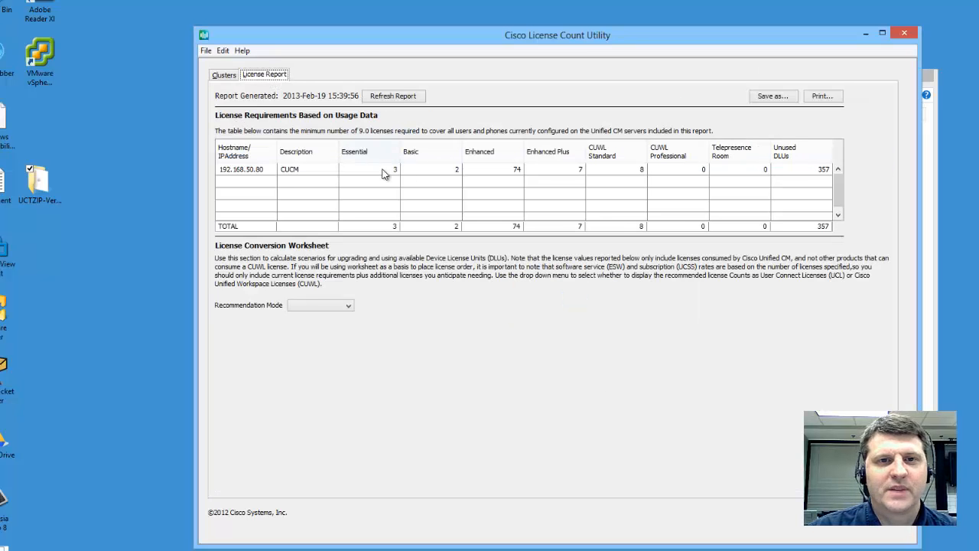
Step: Set the worksheet Recommendation Mode to UCL Licenses
left_click(354, 309)
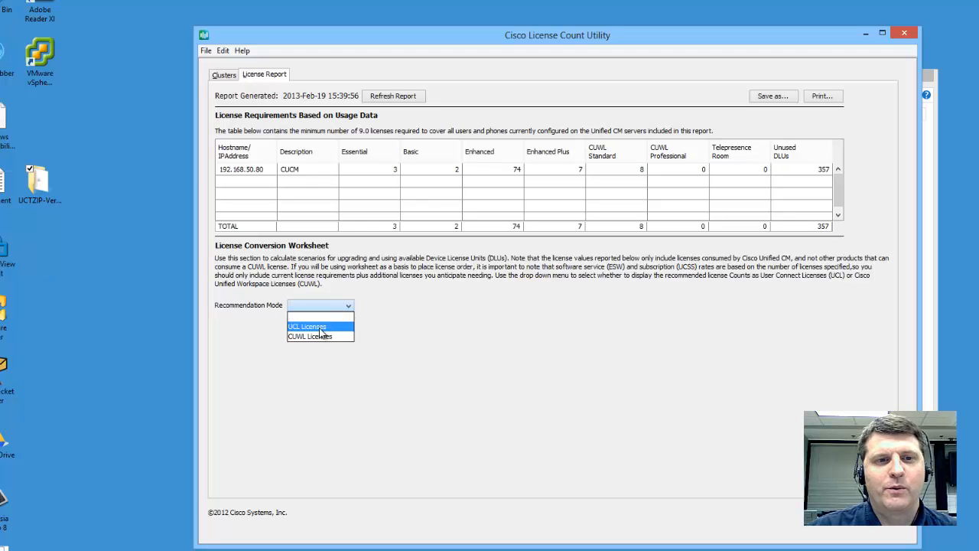
left_click(325, 329)
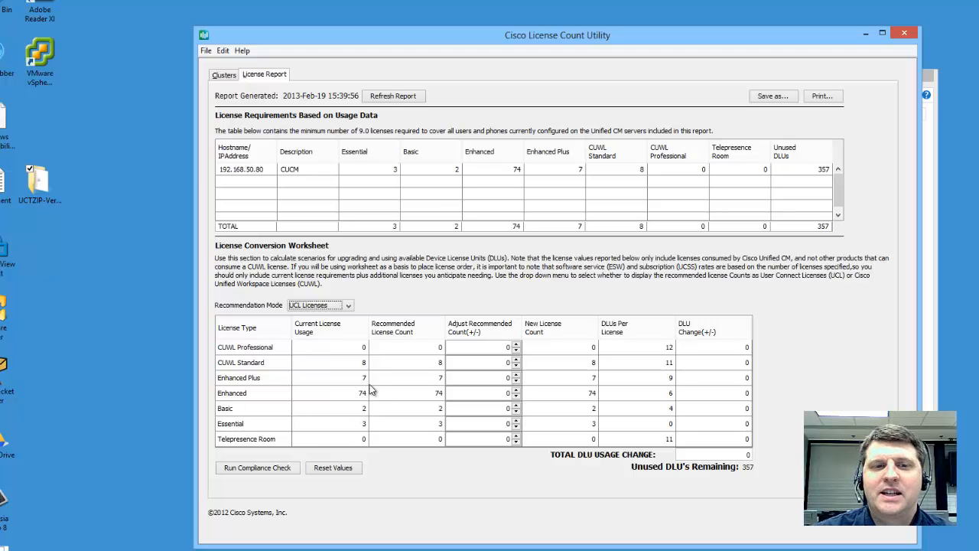
left_click(348, 306)
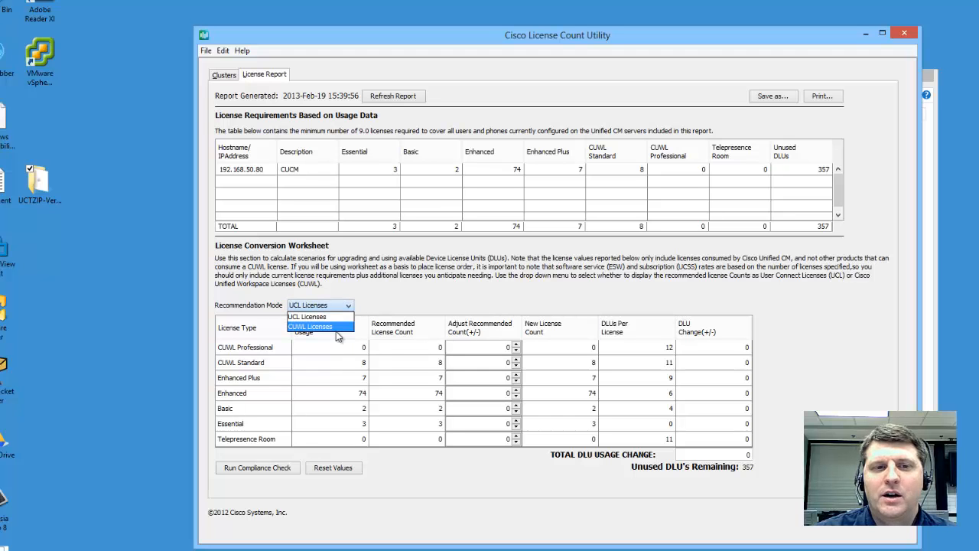
Step: Switch recommendations to CUWL Licenses and enter first CUWL Standard and Professional adjustments
left_click(336, 327)
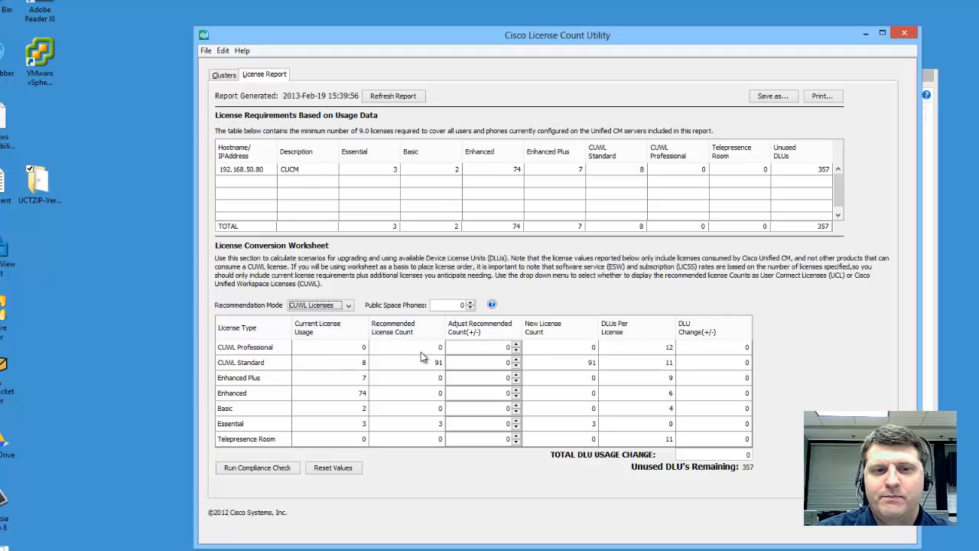
left_click(509, 363)
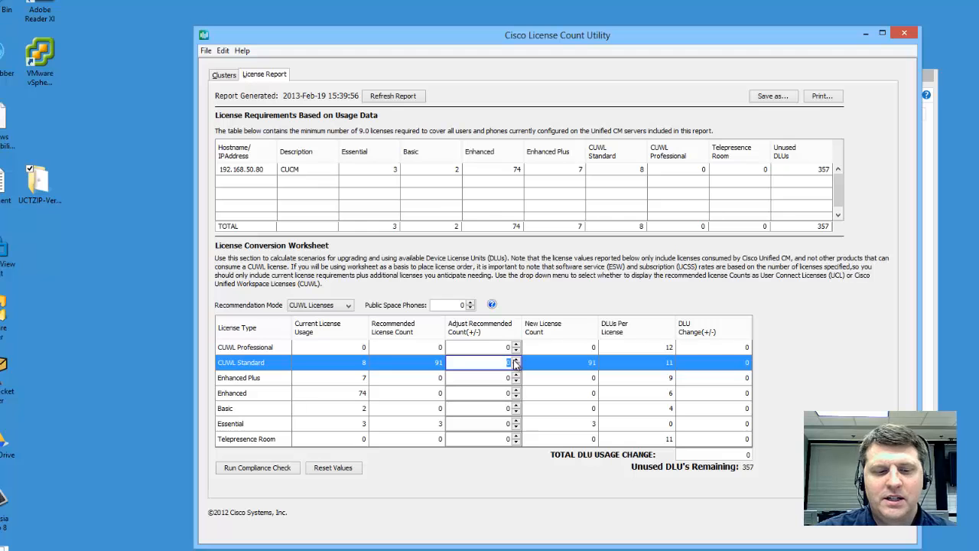
type("50")
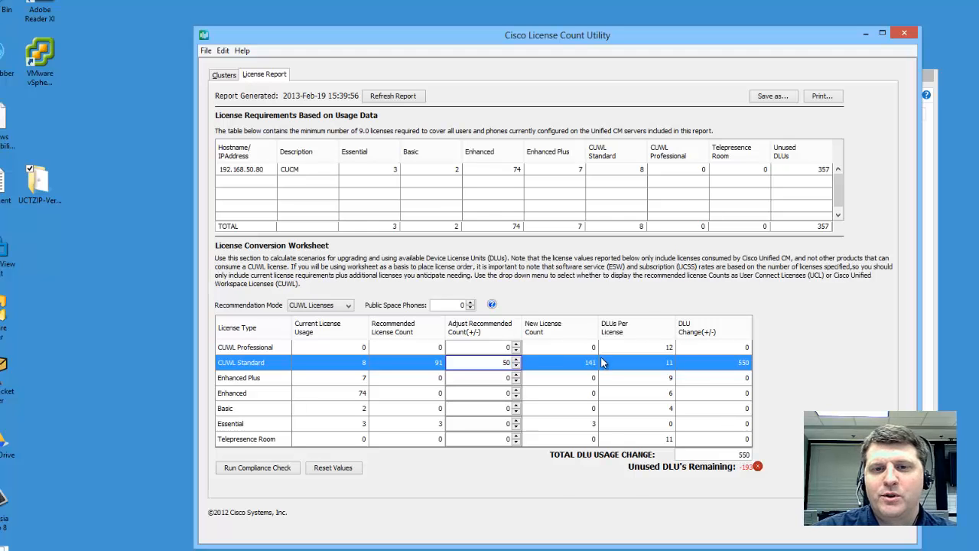
left_click(505, 349)
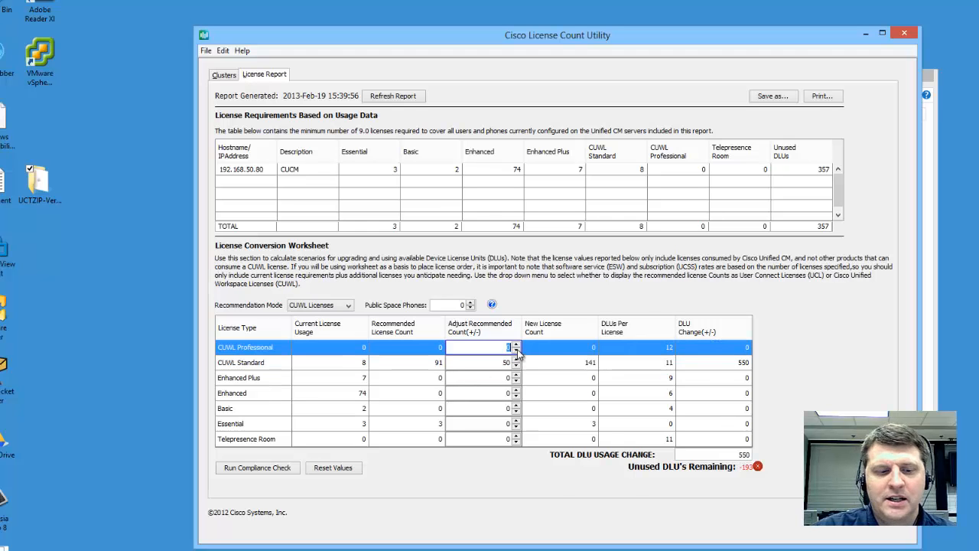
type("190")
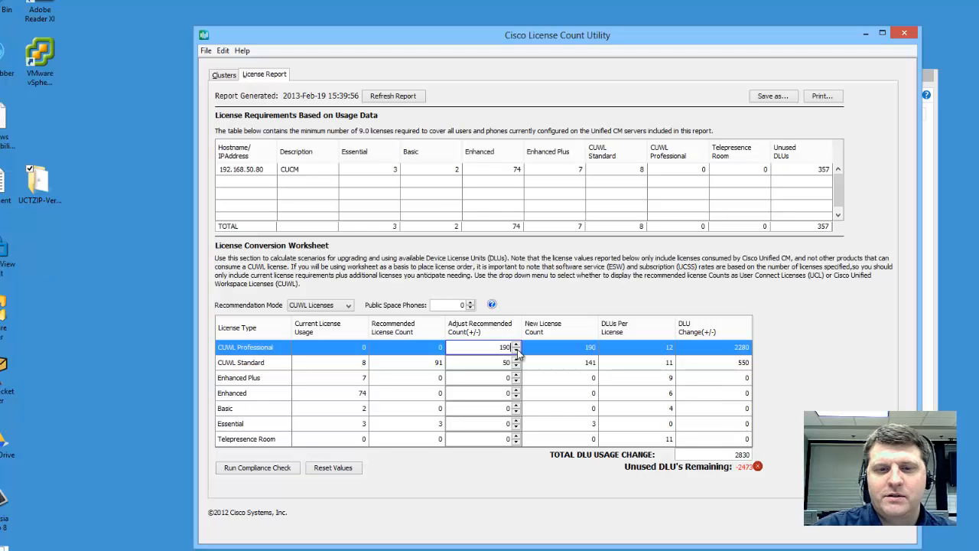
key("BackSpace")
key("BackSpace")
type("0")
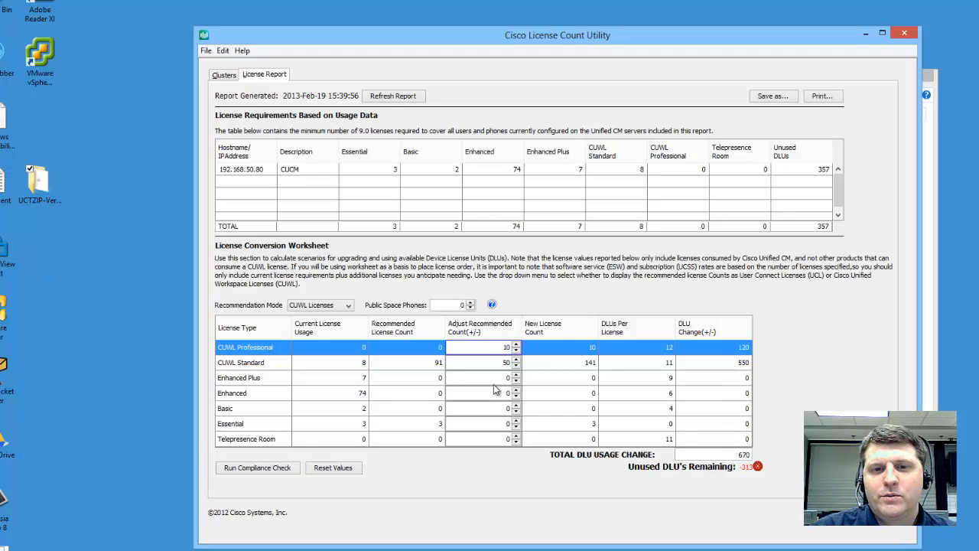
left_click(498, 379)
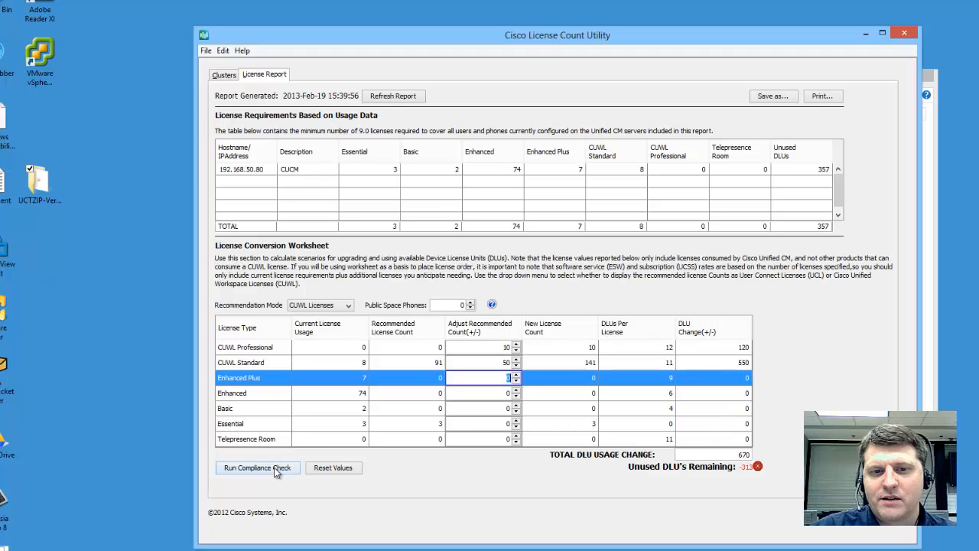
Step: Correct the adjustments to CUWL Standard -20 and CUWL Professional 20
left_click(506, 362)
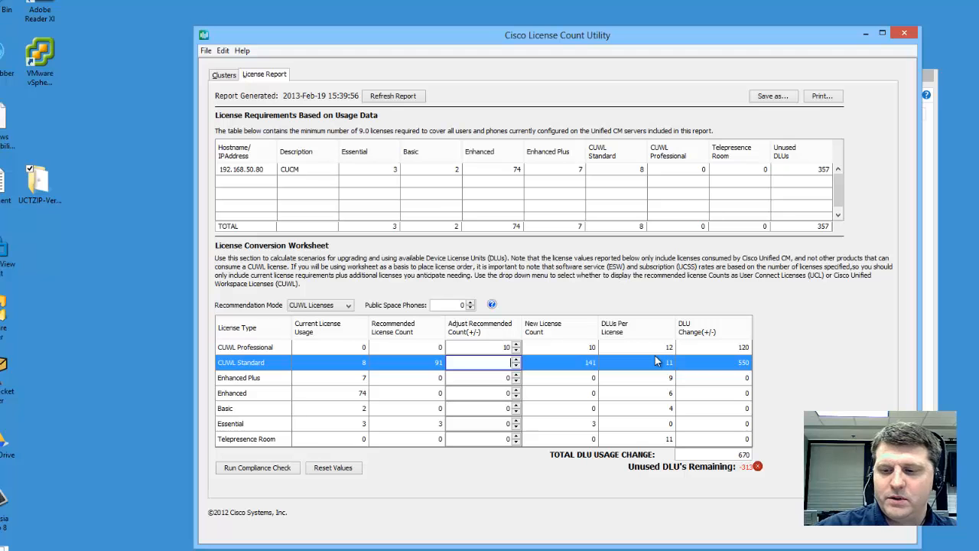
type("20")
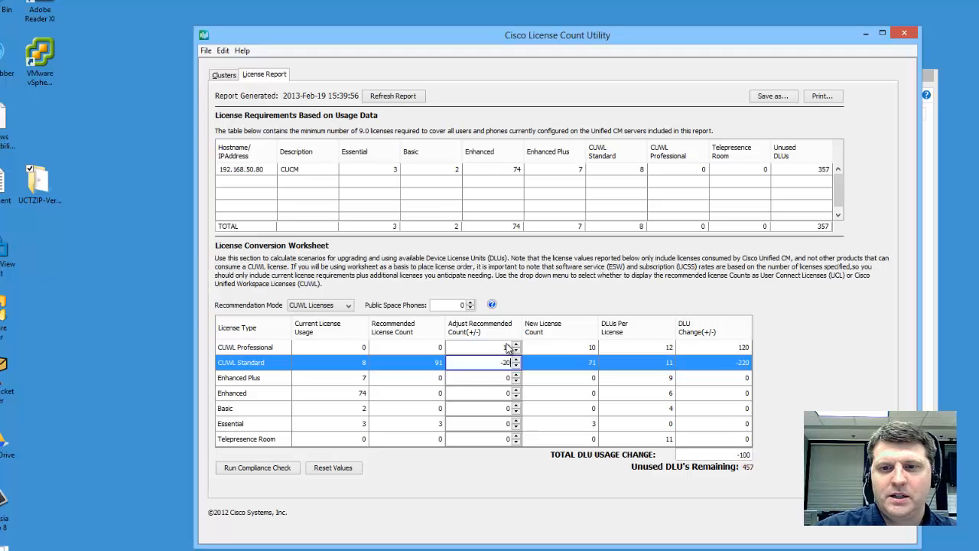
left_click(485, 378)
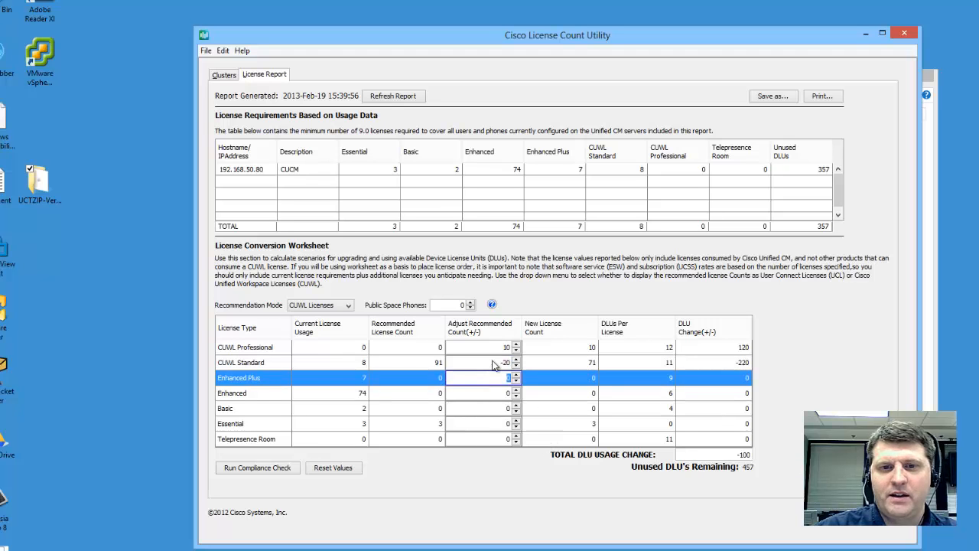
left_click(505, 350)
type("20")
left_click(608, 424)
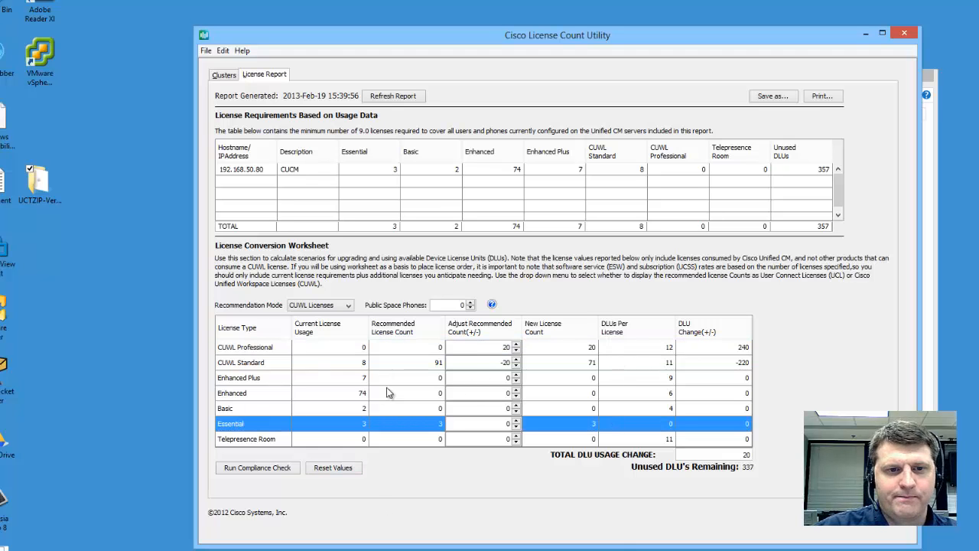
Step: Enter adjustments of 20 for Enhanced Plus and Enhanced, and 5 for Basic and Essential
left_click(507, 378)
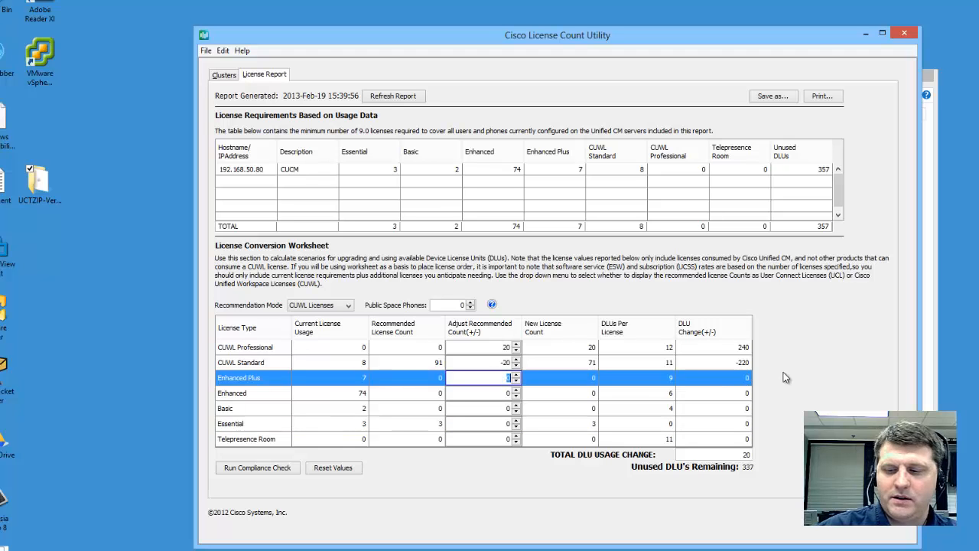
type("20")
key("Return")
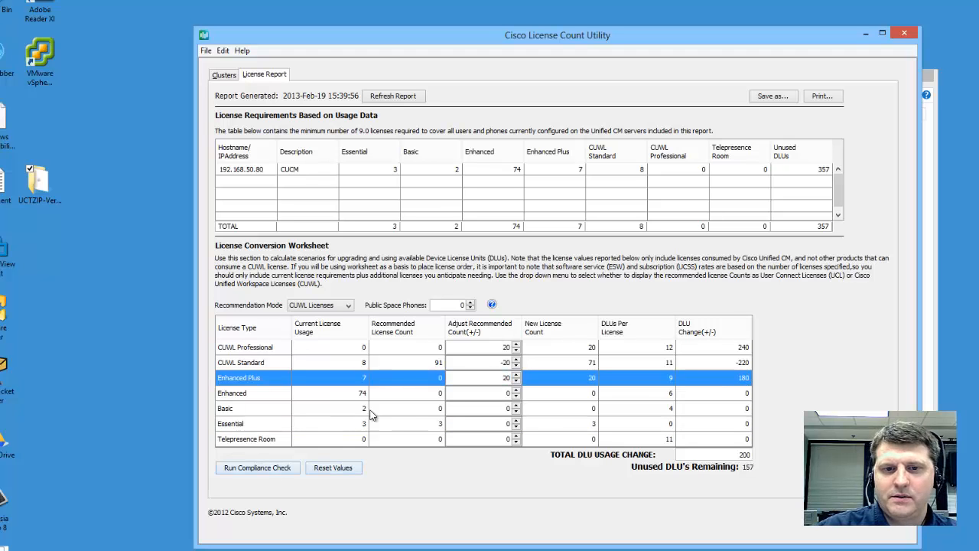
left_click(505, 393)
type("2")
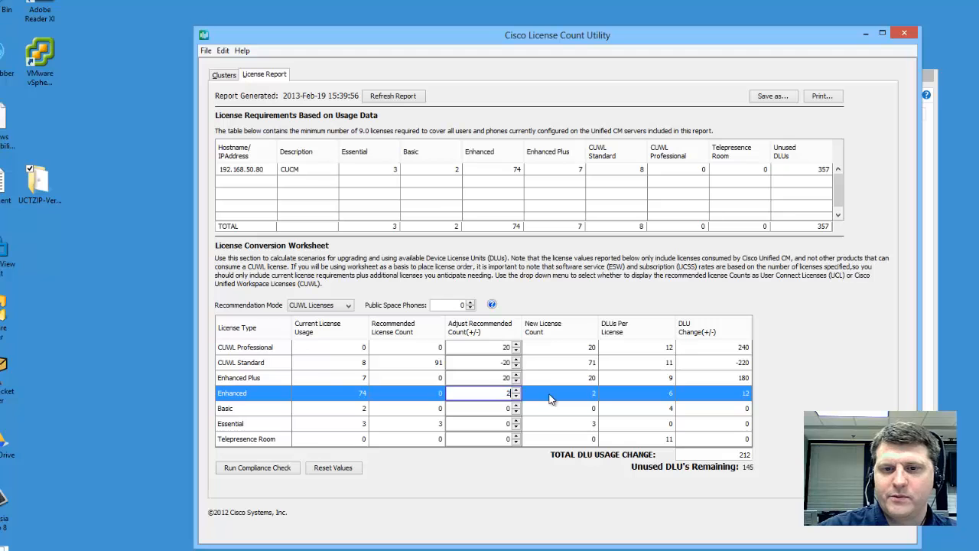
type("0")
left_click(505, 408)
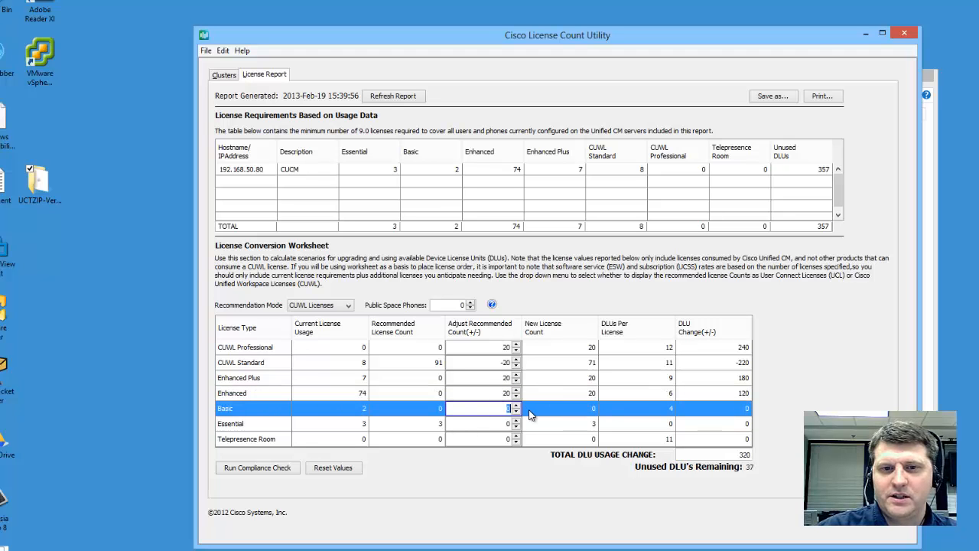
type("20")
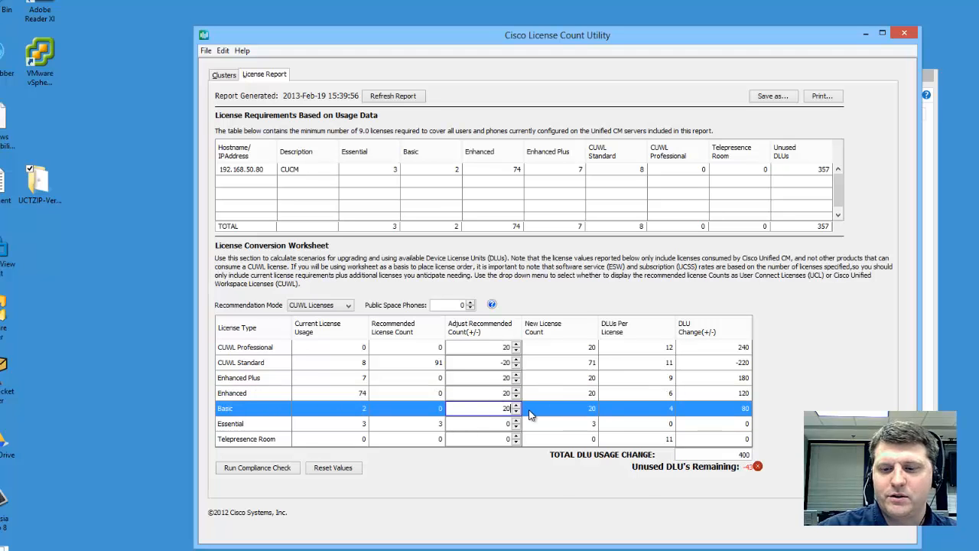
key("BackSpace")
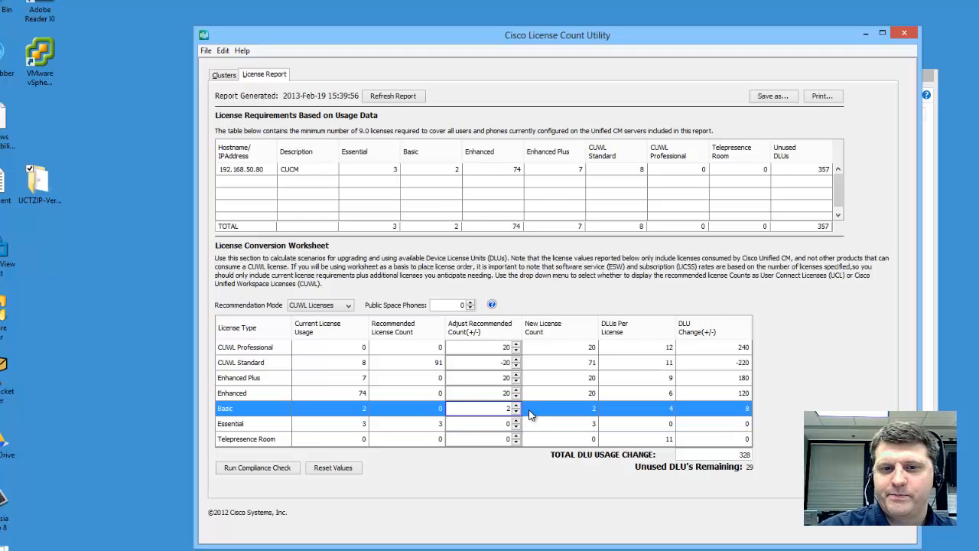
type("15")
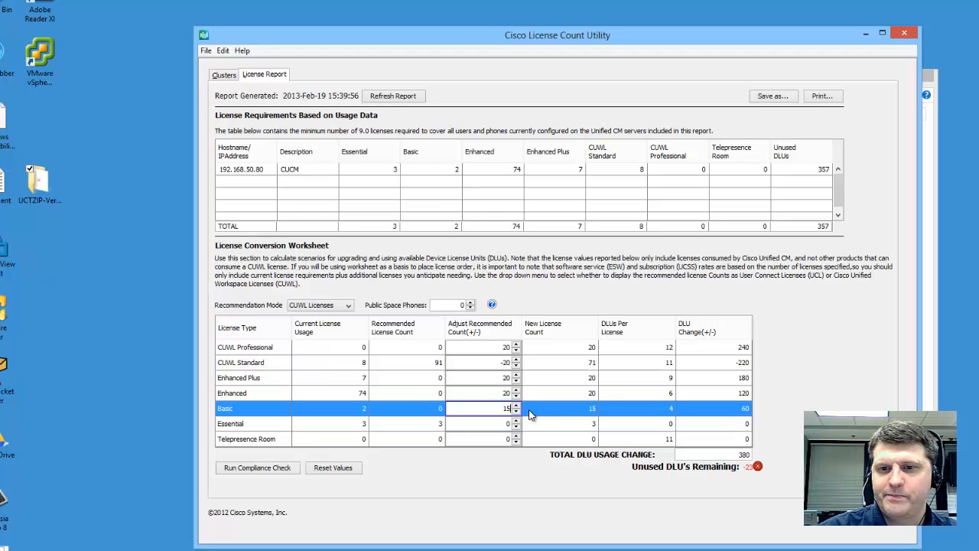
key("BackSpace")
type("5")
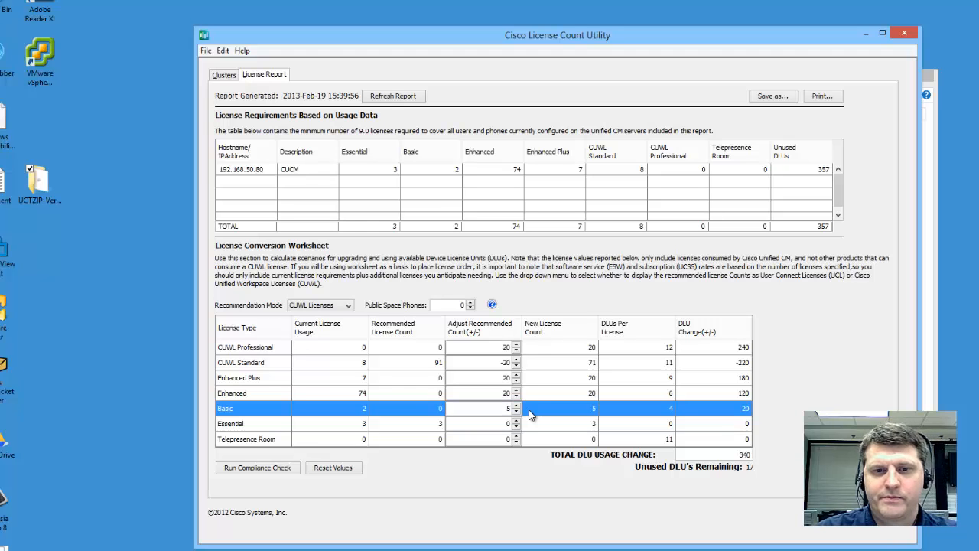
left_click(501, 438)
left_click(502, 423)
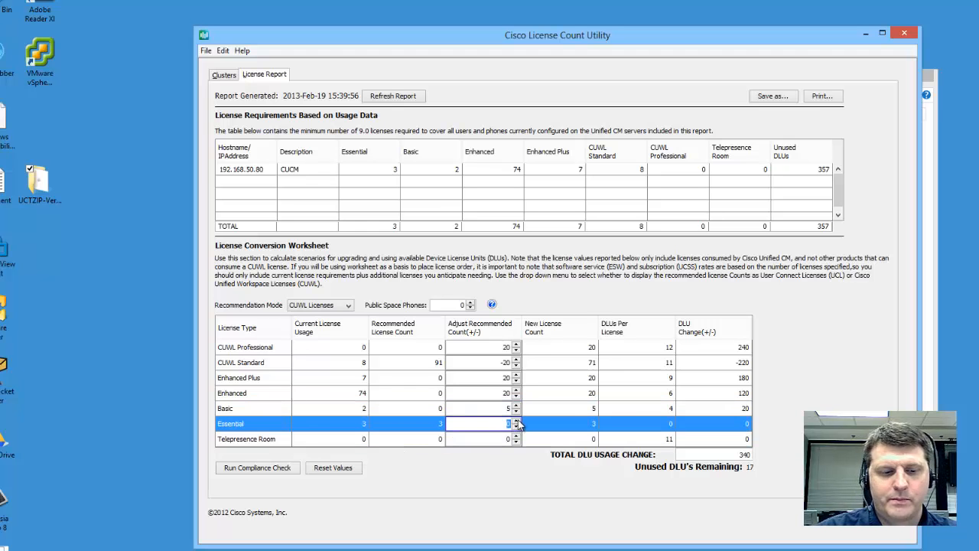
left_click(725, 430)
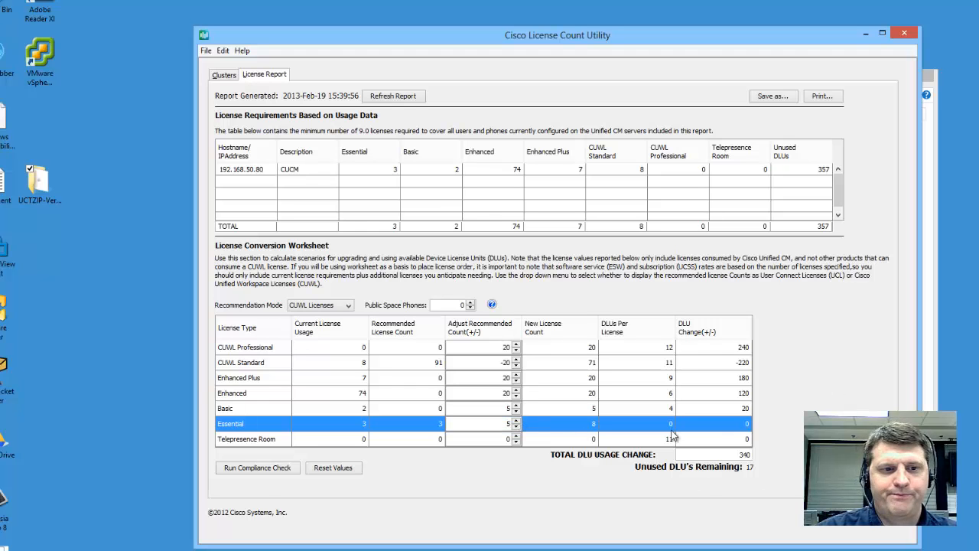
Step: Run the compliance check on the adjusted counts, then close the Print dialog without printing
left_click(257, 468)
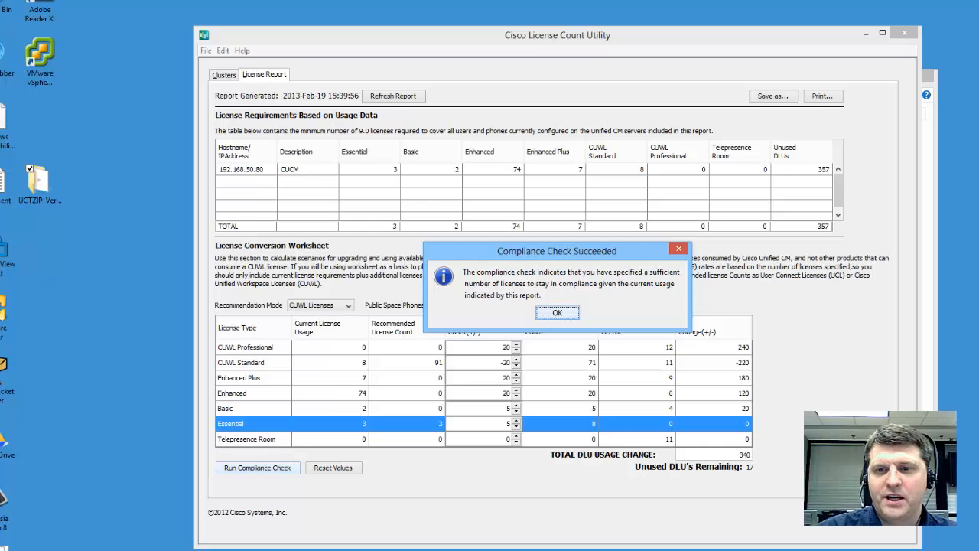
left_click(558, 313)
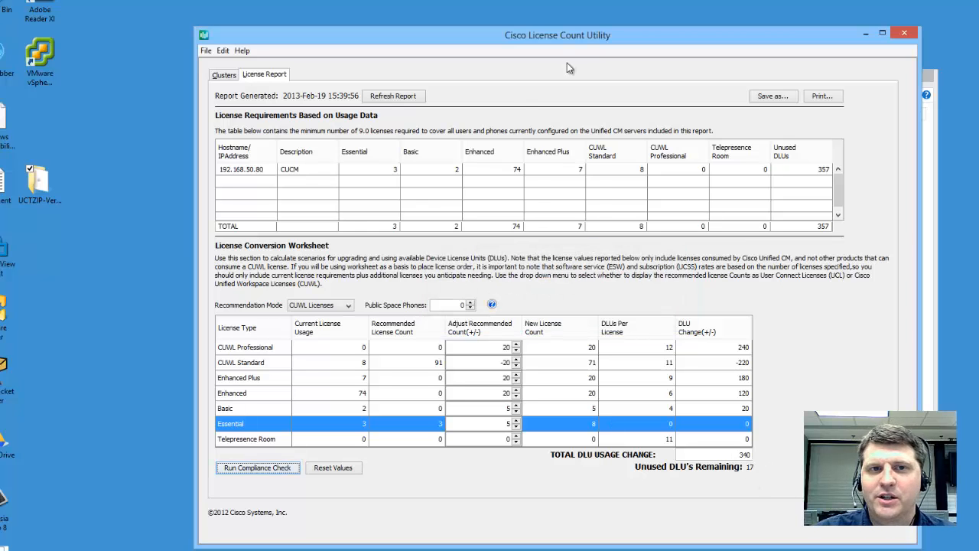
left_click(826, 97)
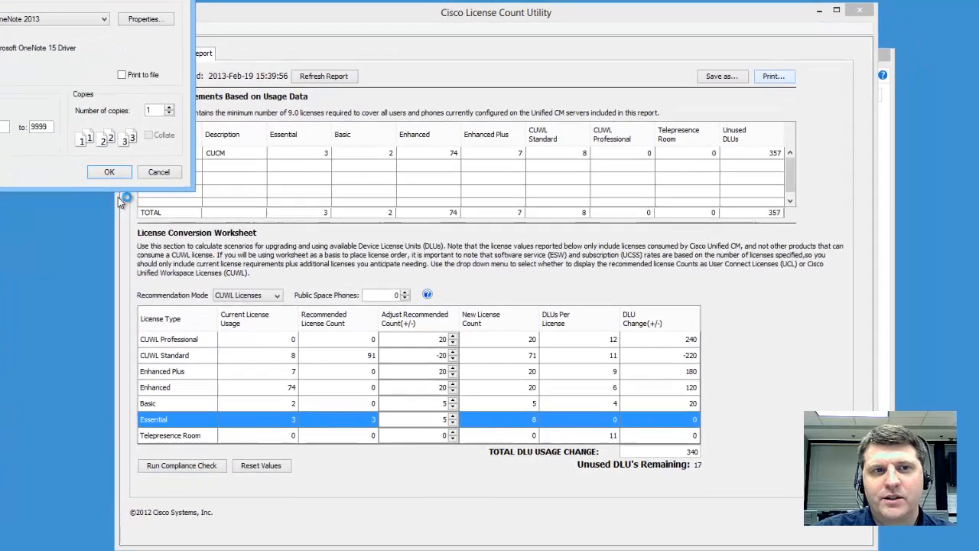
left_click(158, 172)
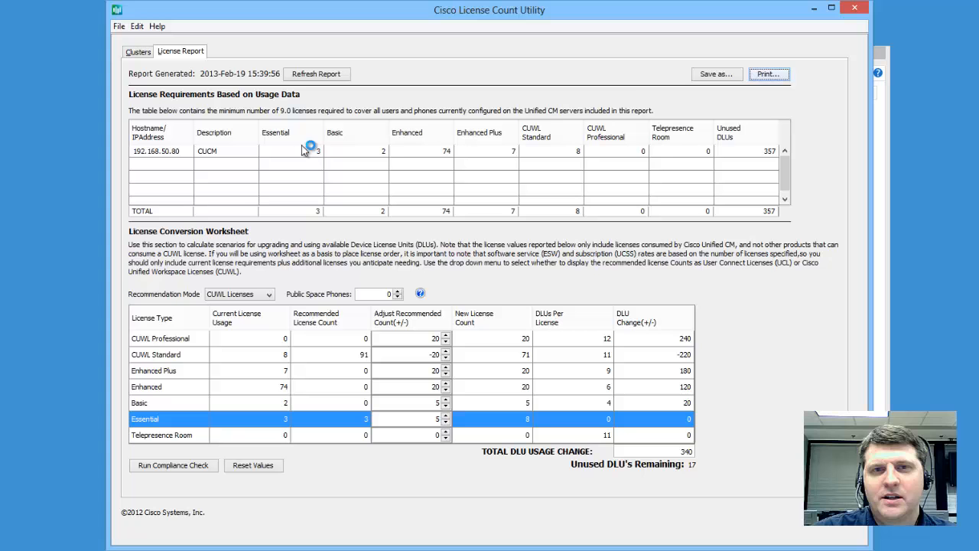
Step: Save the report as CSV in My Documents under its default LicenseCount file name
left_click(722, 76)
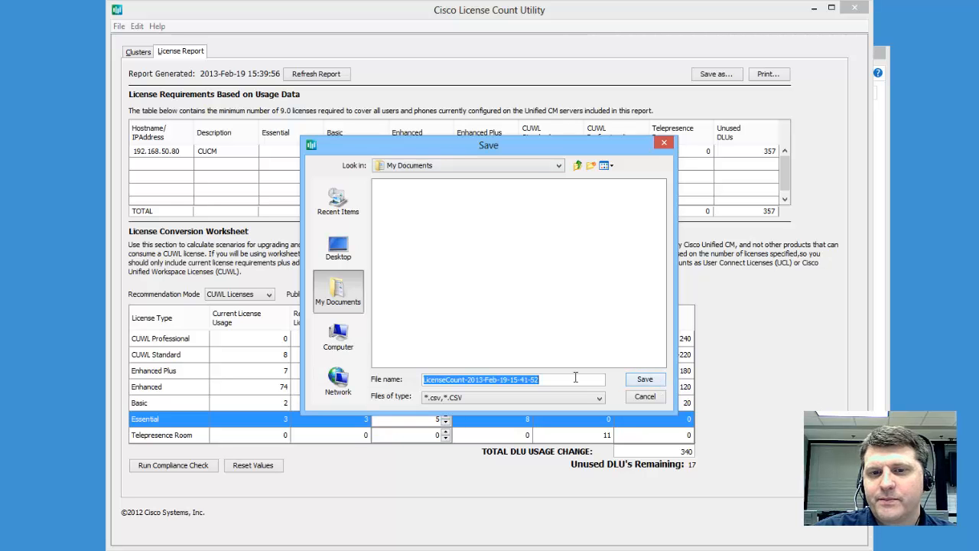
left_click(645, 379)
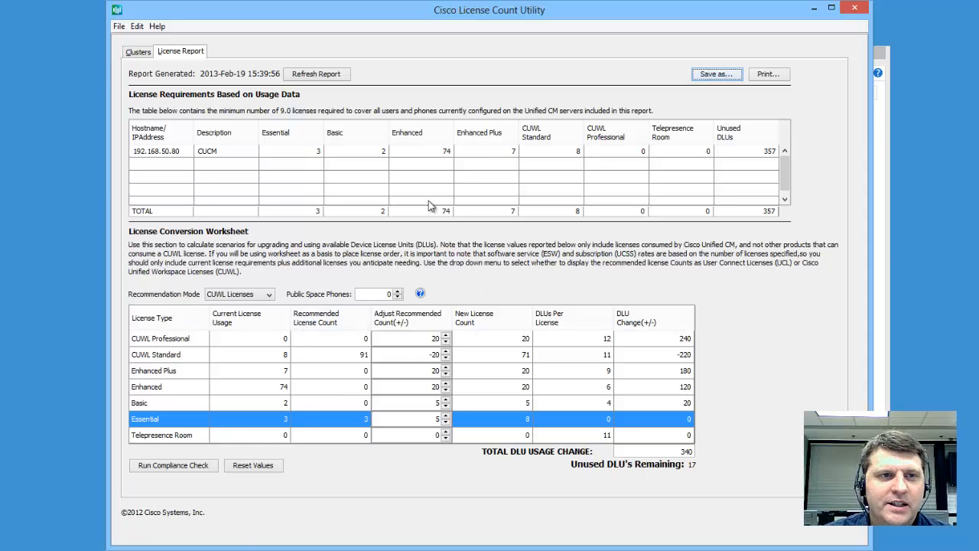
Step: Exclude 192.168.50.80 and regenerate the report for 10.128.60.60 (cucm8a) only
left_click(139, 58)
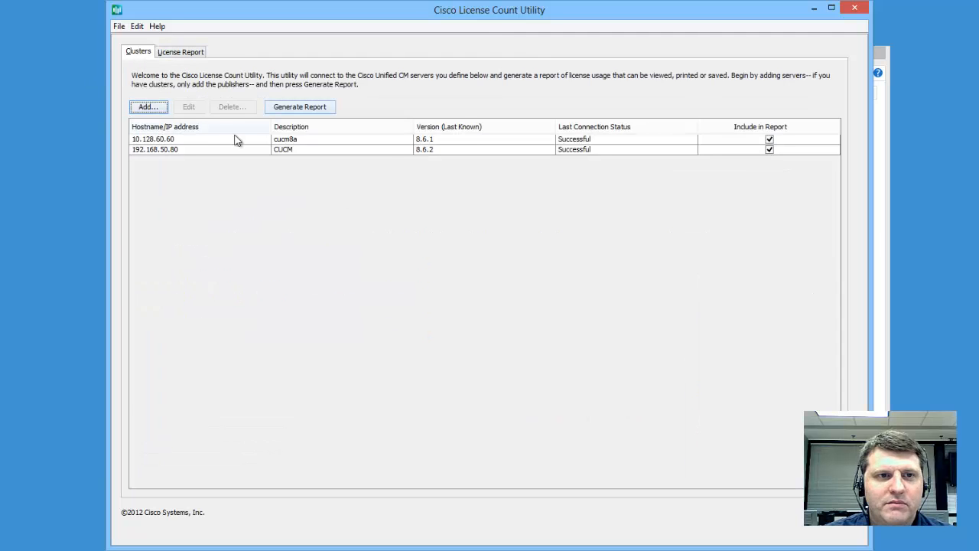
left_click(768, 150)
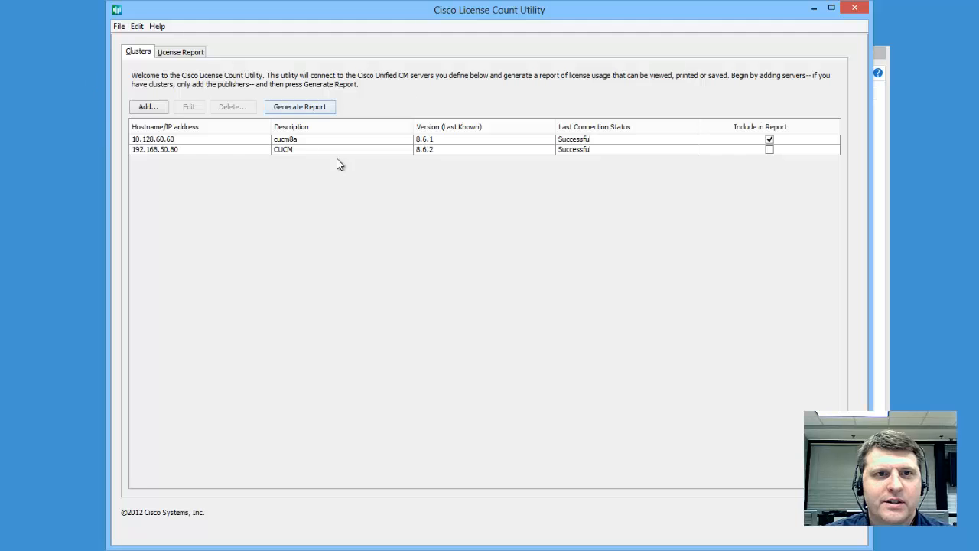
left_click(305, 110)
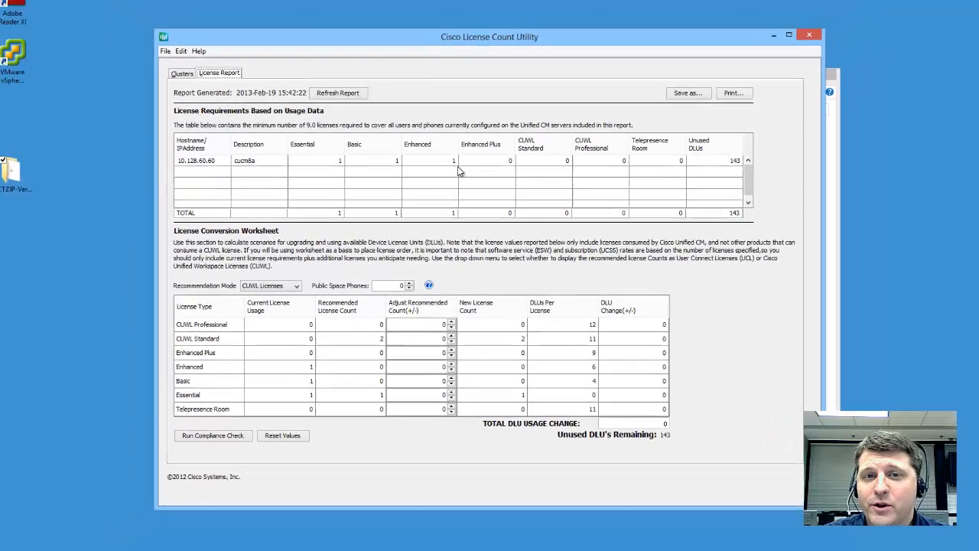
Step: In Chrome, log in to CM Administration with the administrator username and password
left_click(117, 541)
left_click(260, 7)
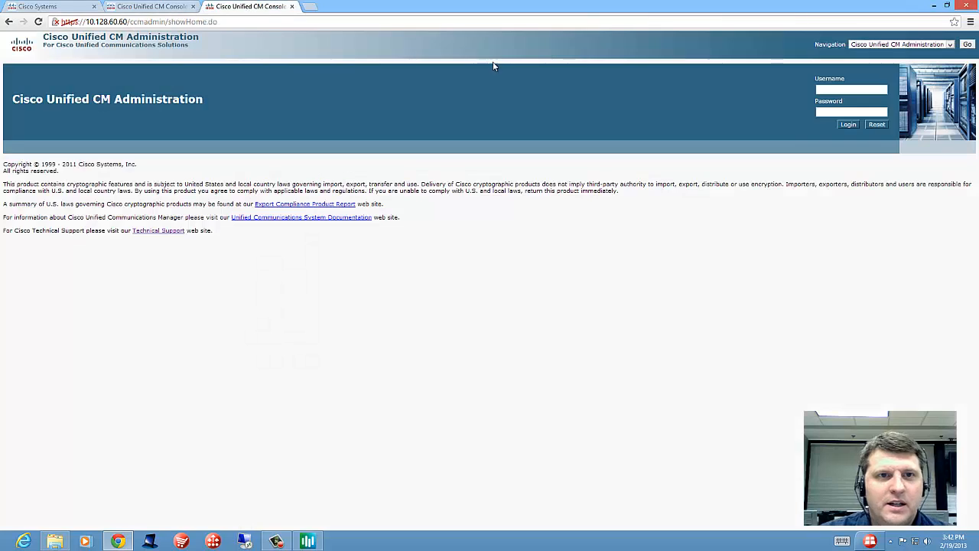
left_click(838, 90)
type("cisco")
key("Tab")
type("cisco123")
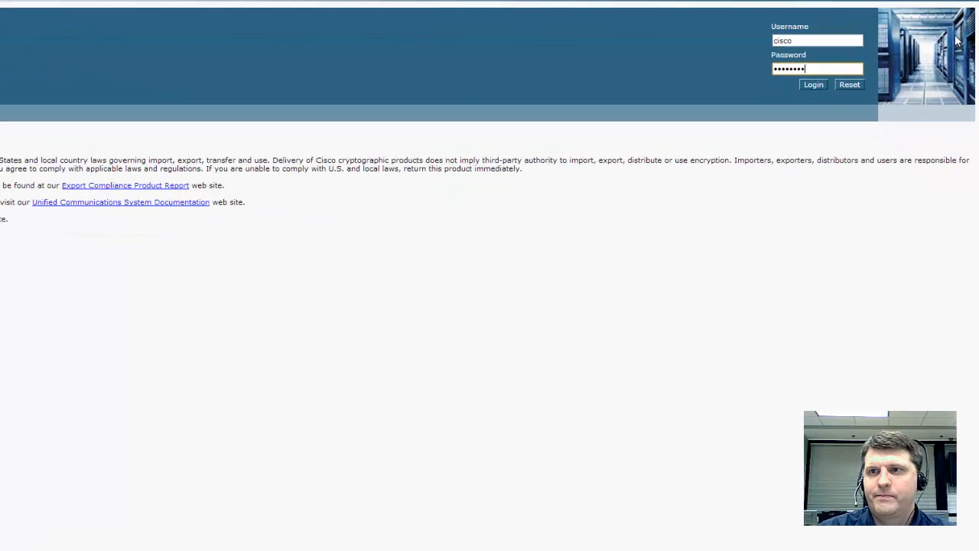
left_click(785, 51)
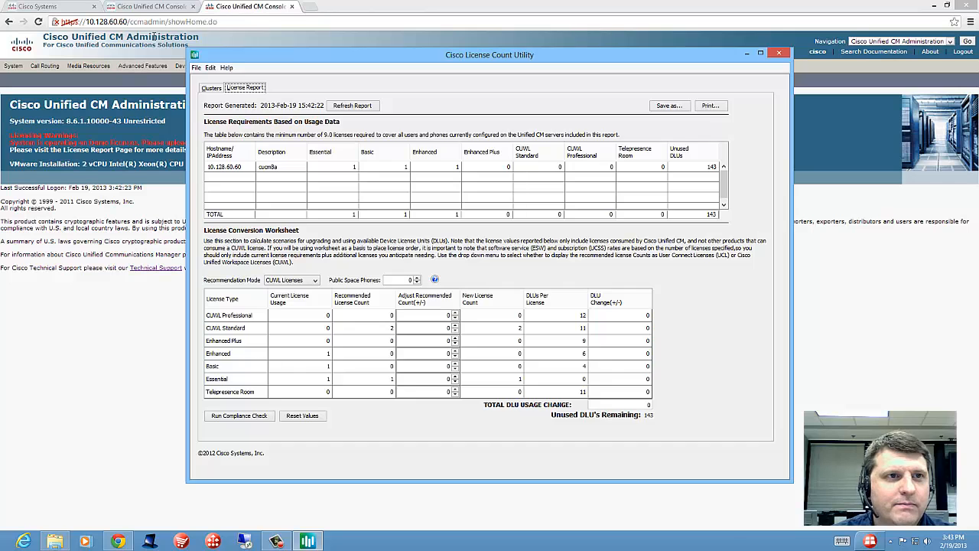
left_click(153, 37)
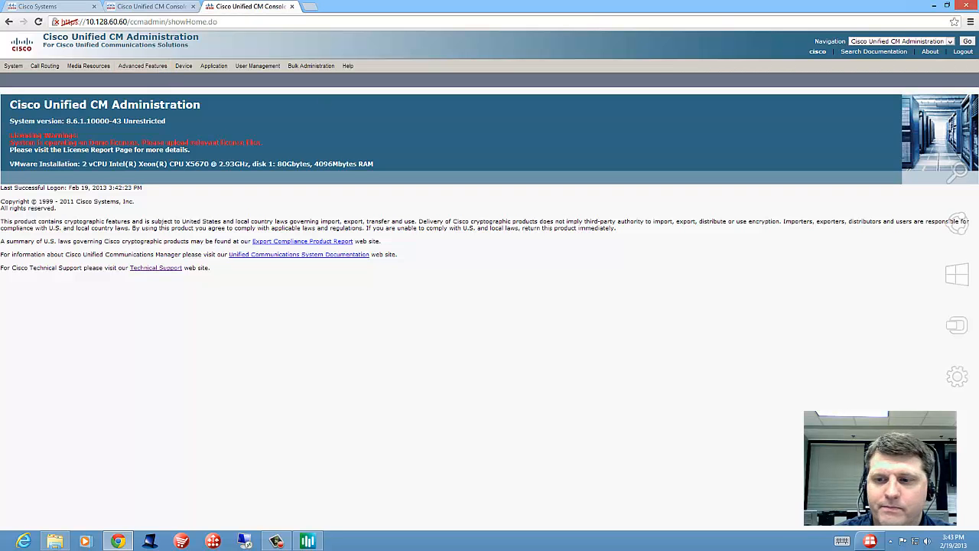
left_click(934, 7)
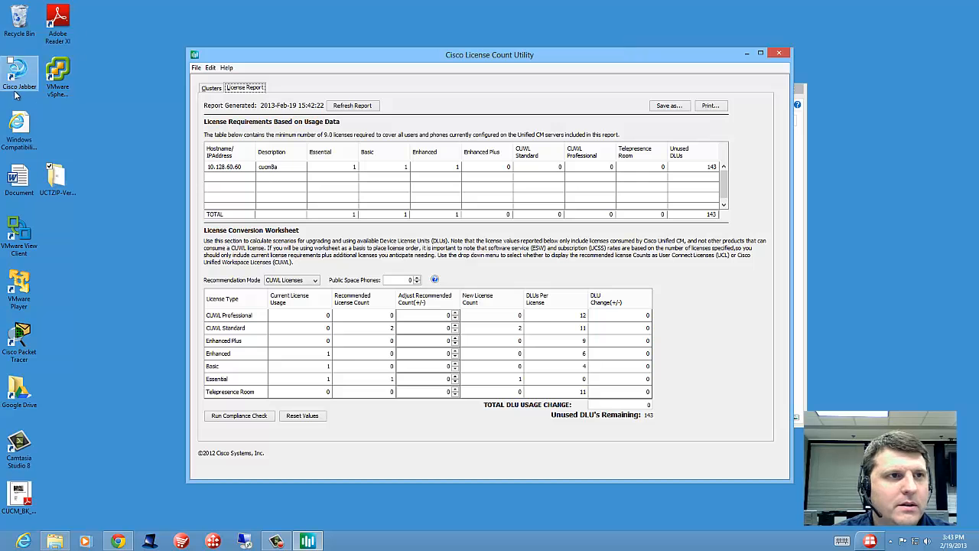
left_click(24, 540)
left_click(156, 18)
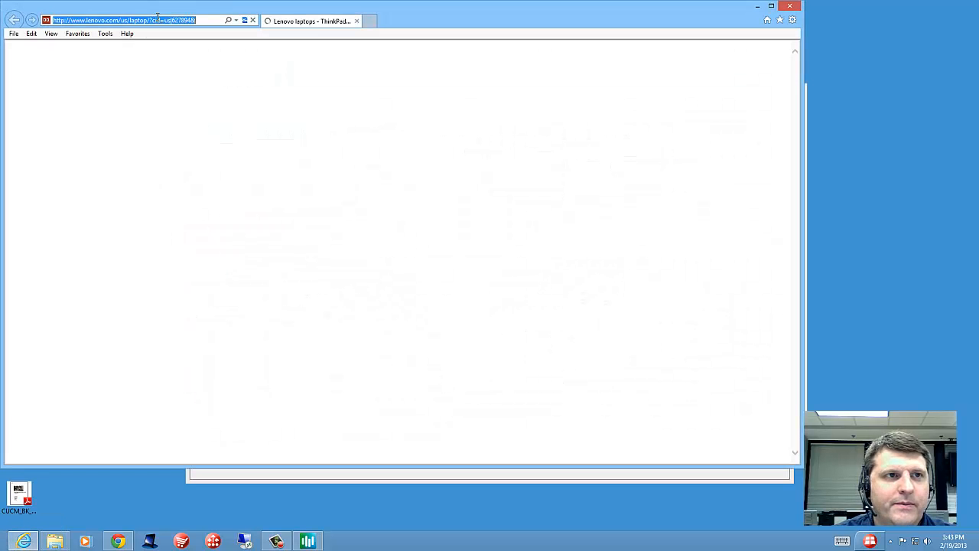
type("http")
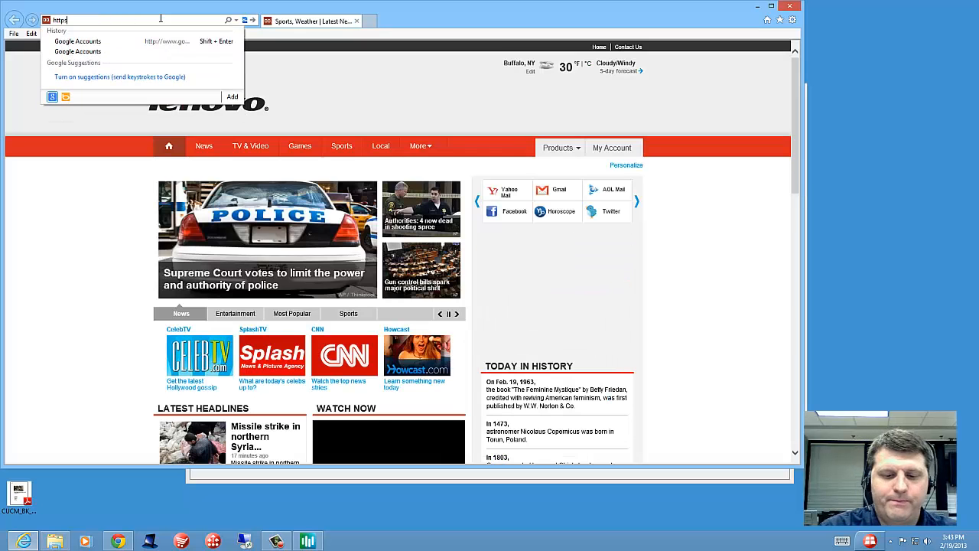
type("s://10.128.60.60")
key("Return")
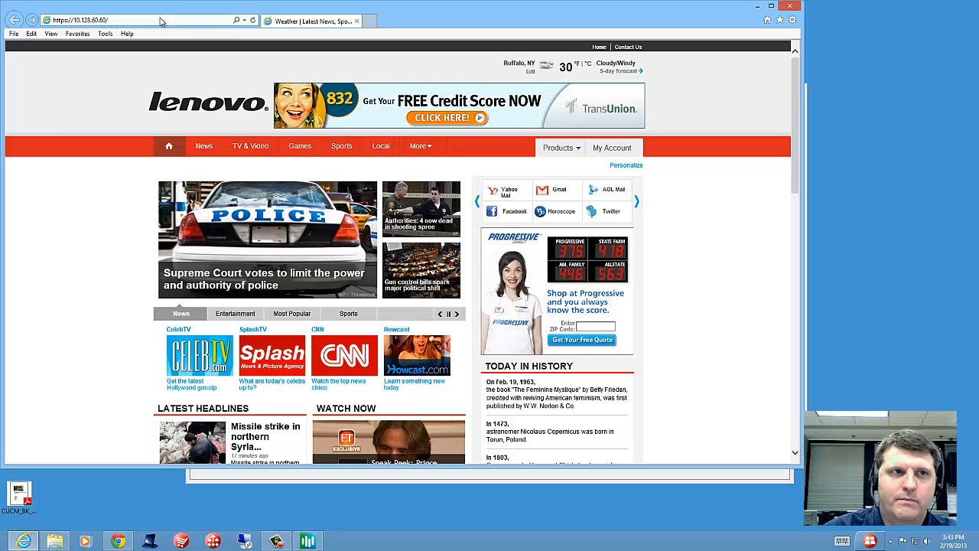
left_click(172, 186)
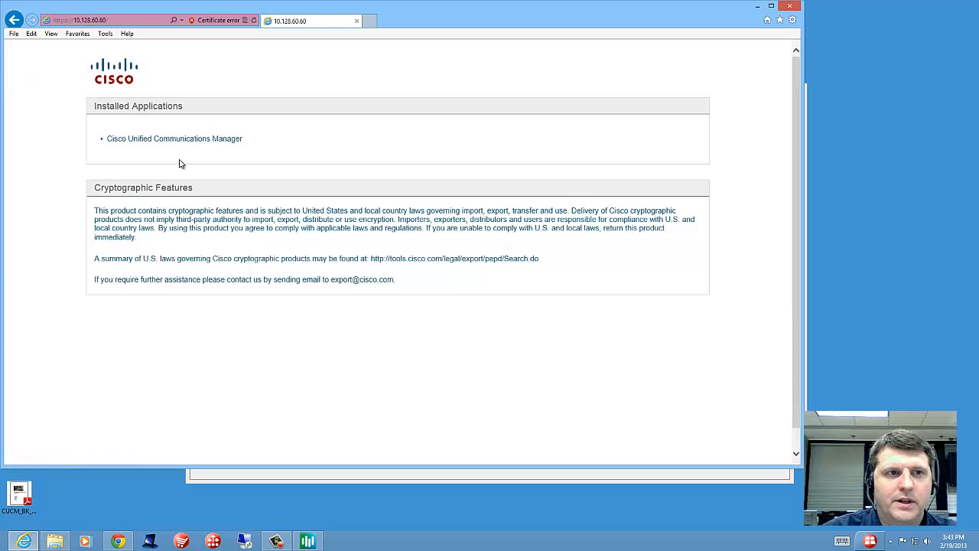
left_click(197, 140)
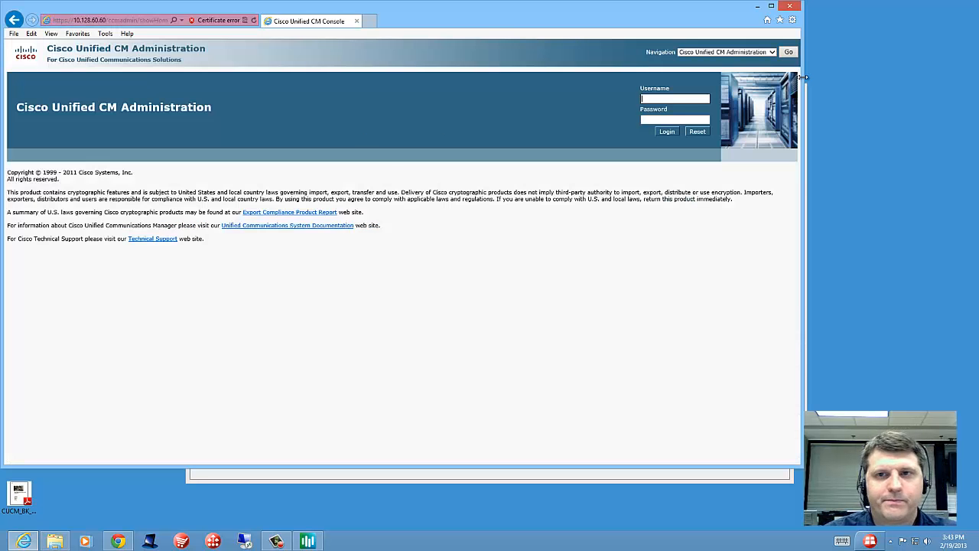
key("Tab")
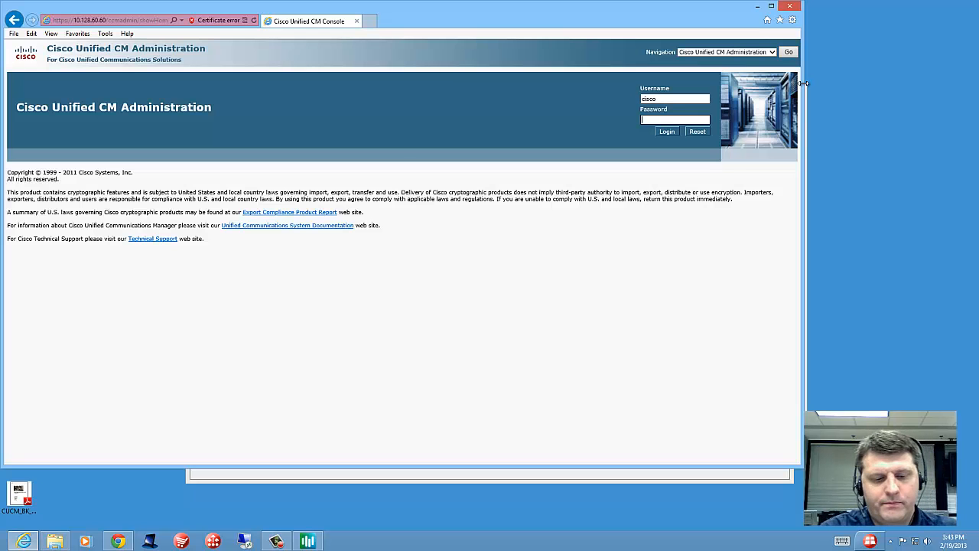
key("Return")
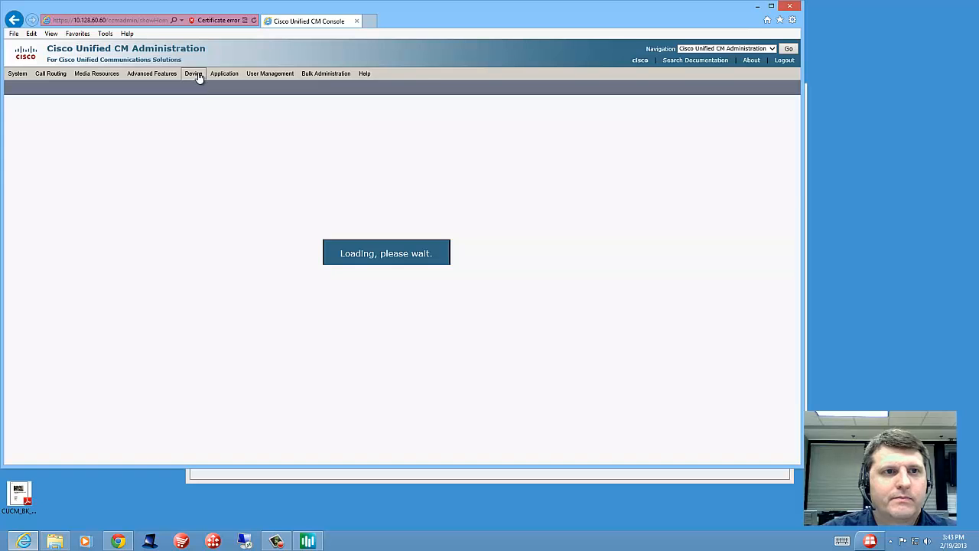
Step: List all 3 configured phones under Device > Phone, and bring back the License Count Utility
left_click(223, 74)
left_click(237, 122)
left_click(296, 145)
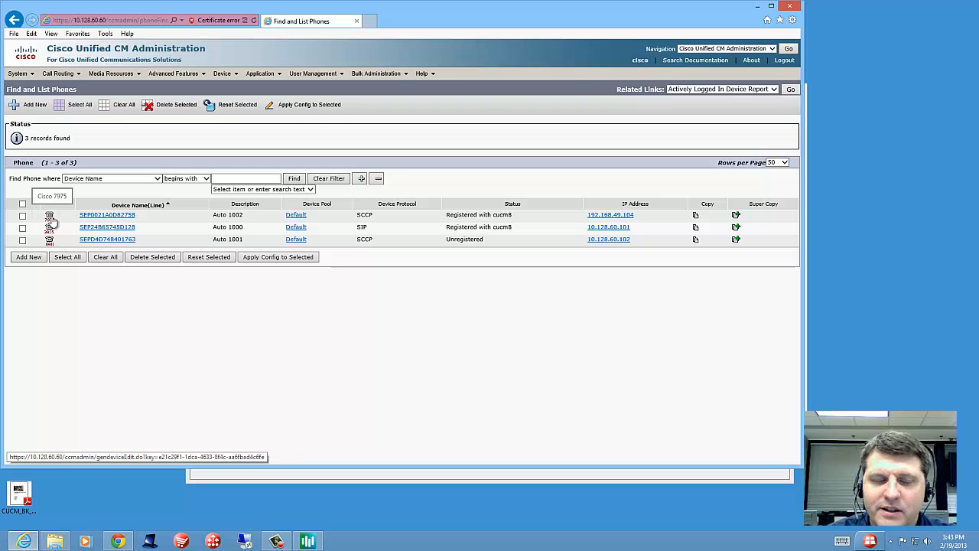
left_click(307, 541)
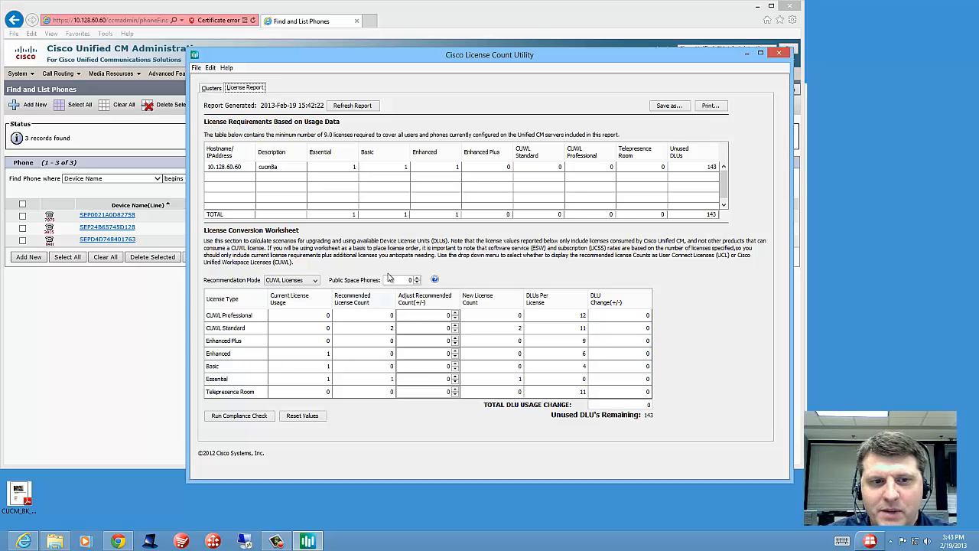
Step: Open phone SEP24B65745D128 and choose the listed end user as its Owner User ID
left_click(110, 342)
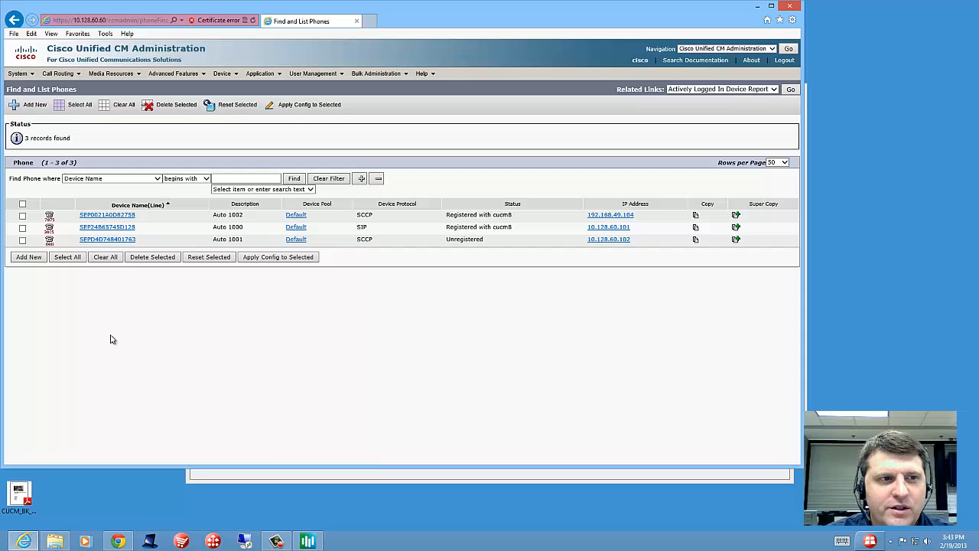
left_click(112, 229)
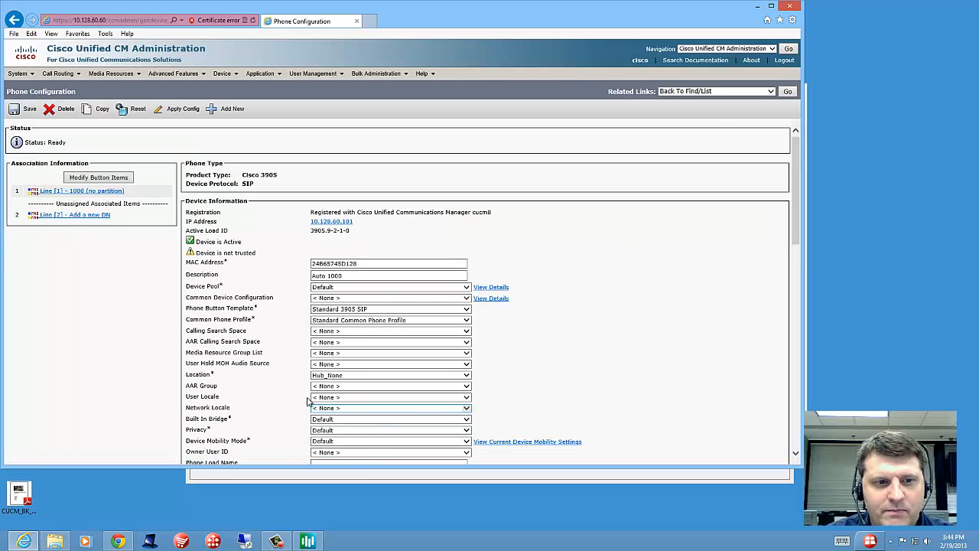
left_click(319, 455)
left_click(322, 460)
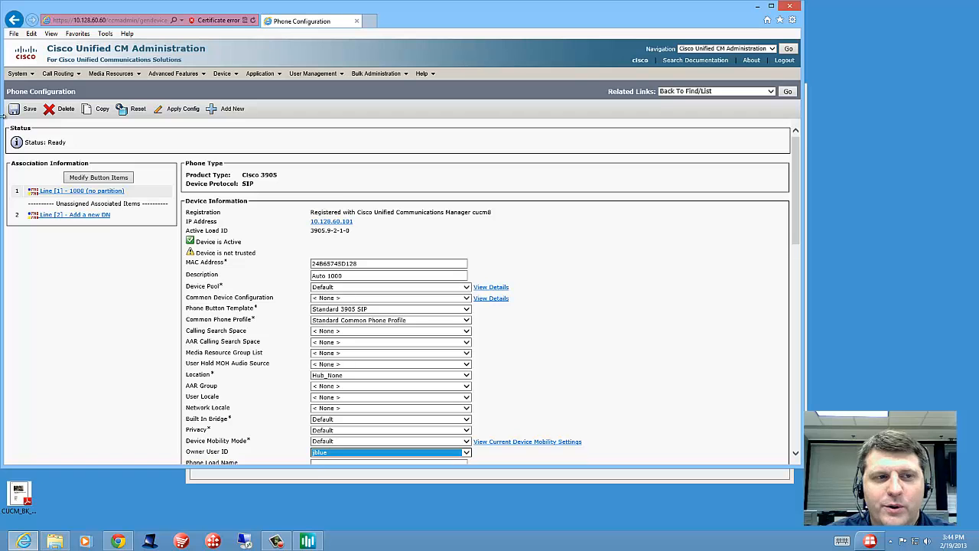
Step: Save the phone's configuration and apply it to the phone
left_click(23, 111)
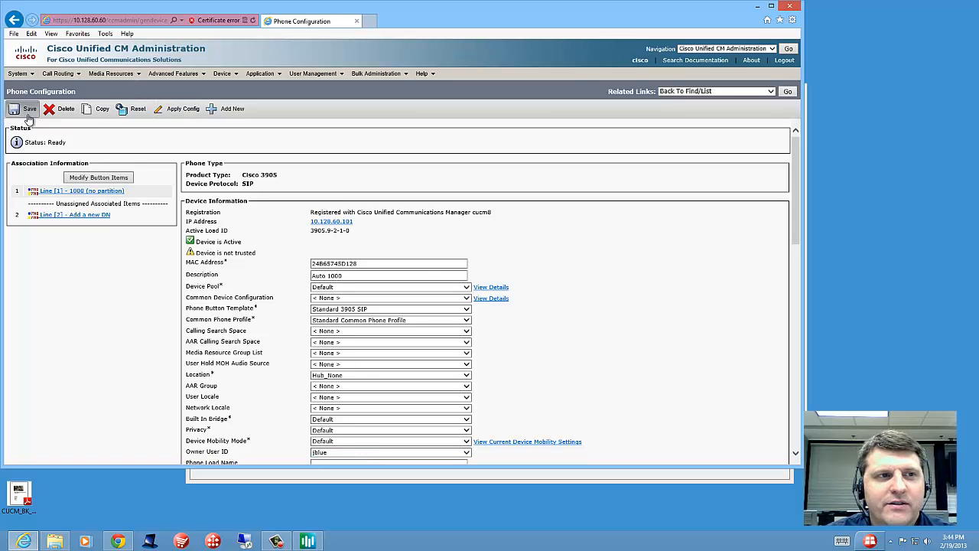
left_click(581, 308)
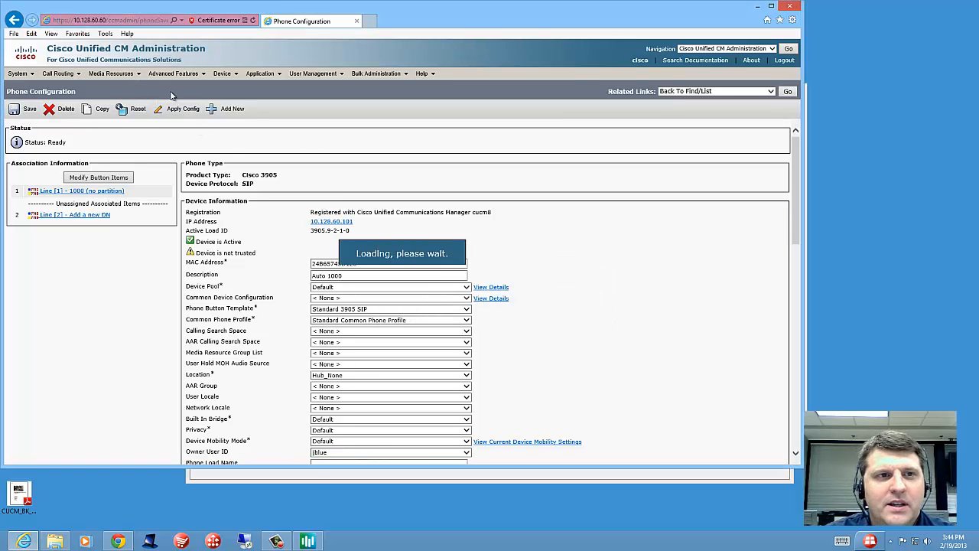
left_click(177, 110)
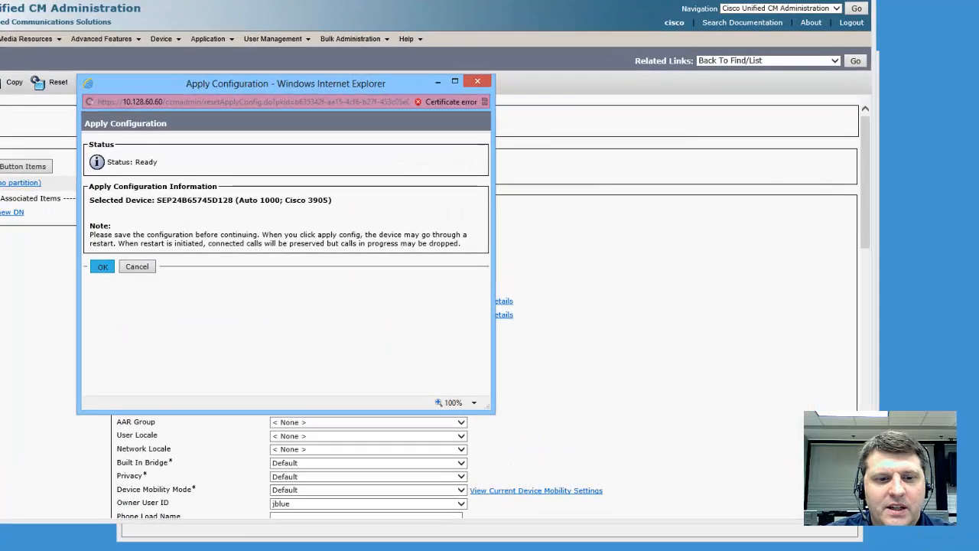
left_click(174, 258)
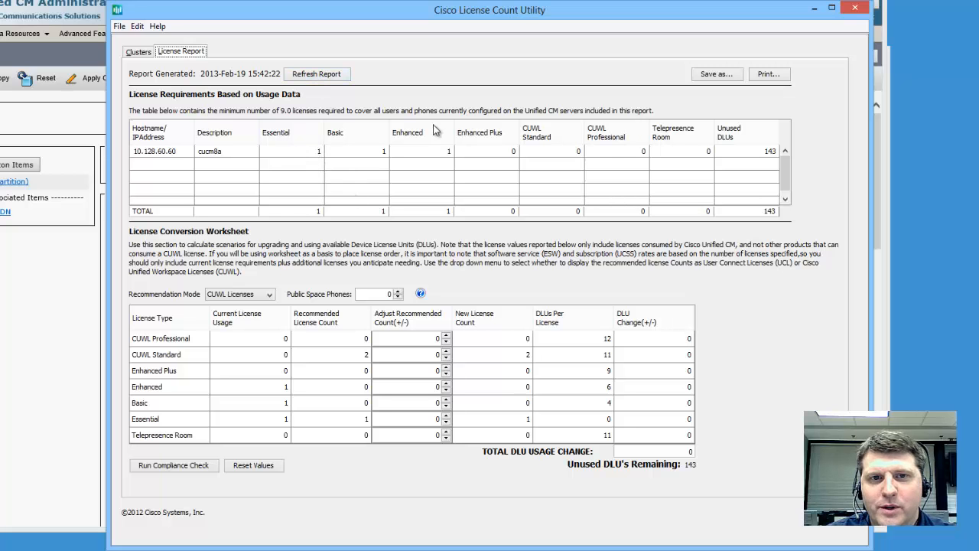
Step: Refresh the license report, resetting the worksheet, to show cucm8a with 1 Basic and 1 Enhanced Plus
left_click(319, 76)
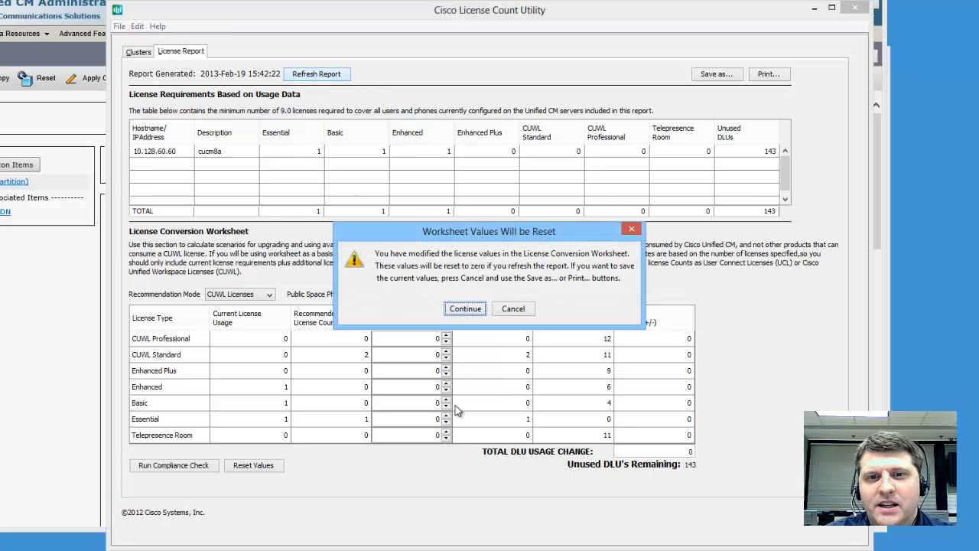
left_click(464, 308)
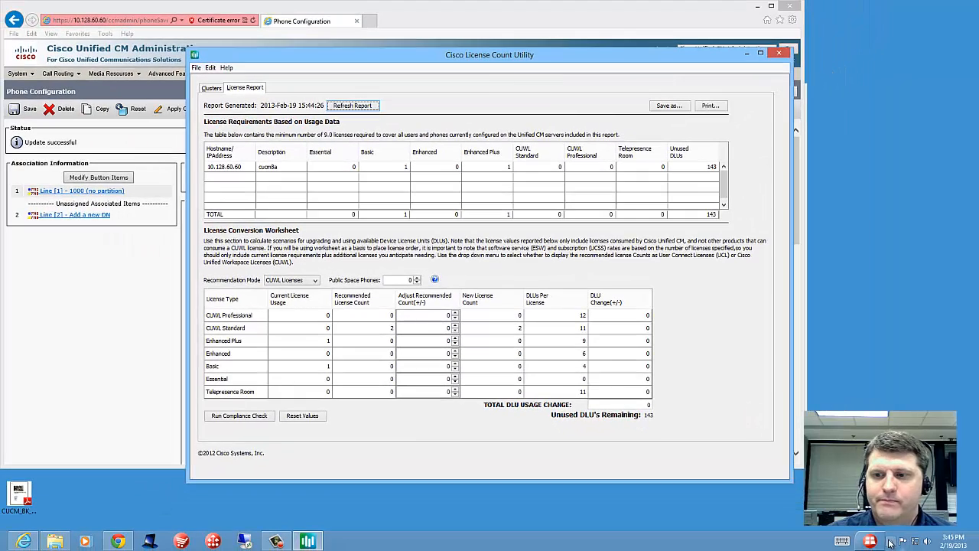
left_click(891, 542)
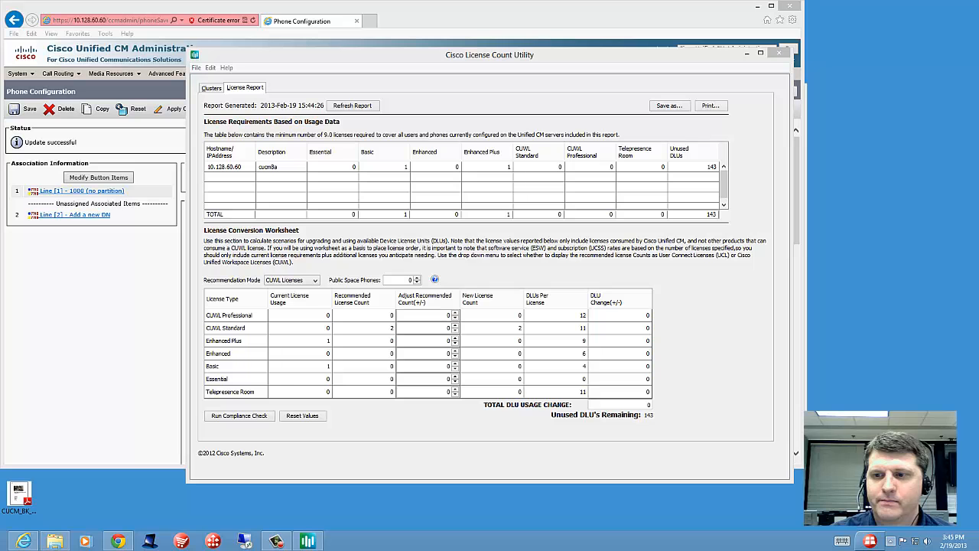